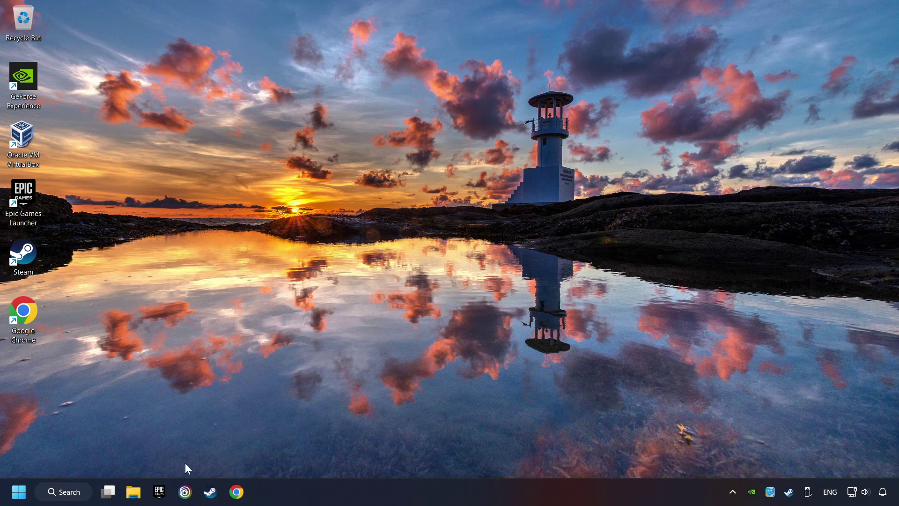
# Launch Device Manager from the taskbar search
pyautogui.click(67, 492)
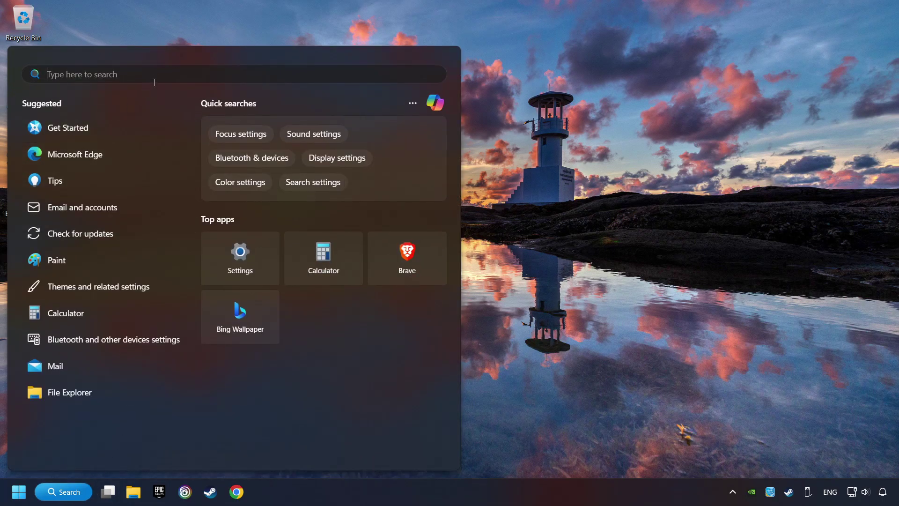
pyautogui.write('device manager')
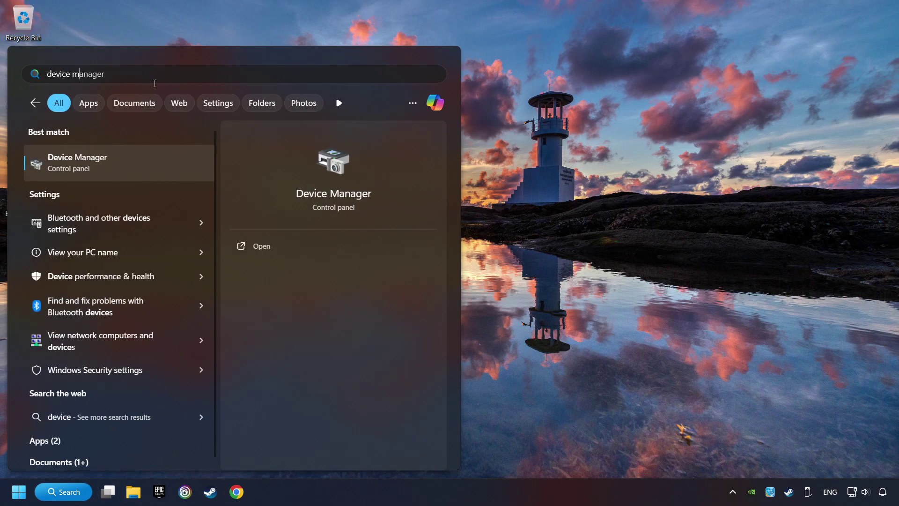
pyautogui.write('anager')
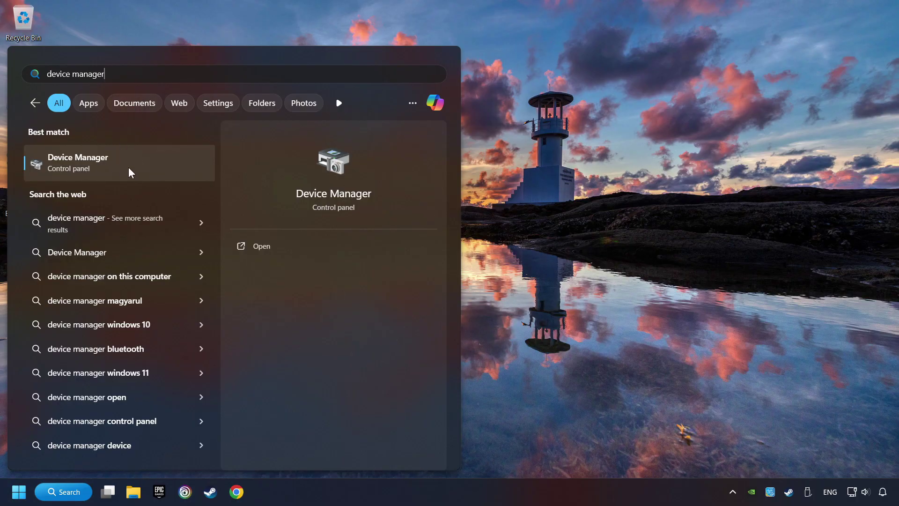
pyautogui.click(168, 164)
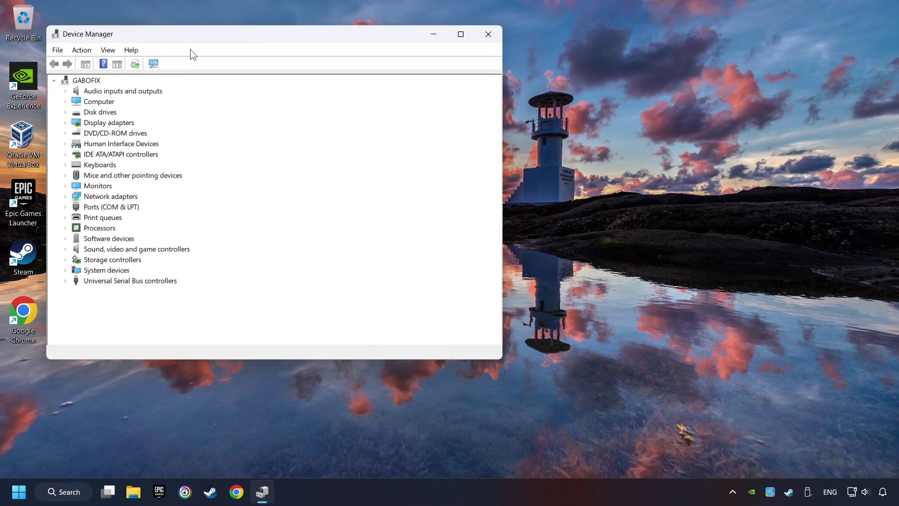
# Expand Display adapters and select the NVIDIA GeForce GTX 1050 Ti
pyautogui.moveTo(197, 36); pyautogui.dragTo(356, 90)
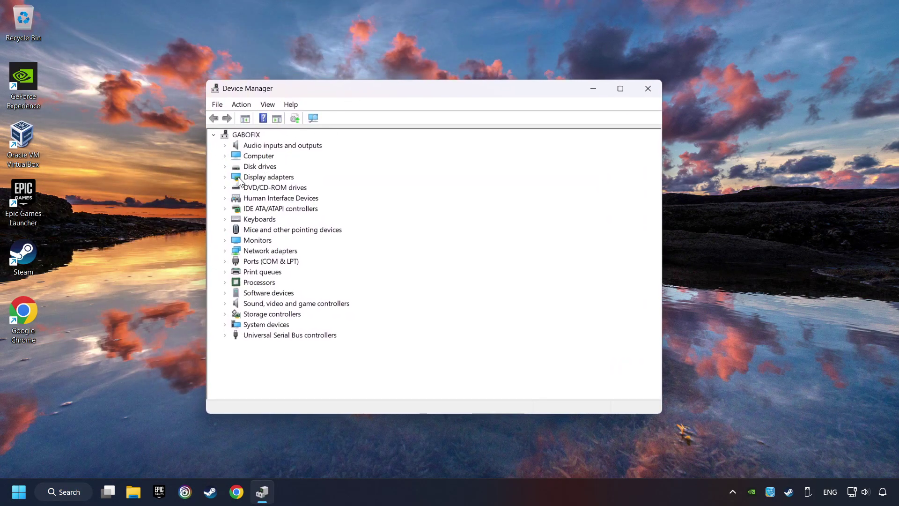
pyautogui.click(237, 178)
pyautogui.click(224, 177)
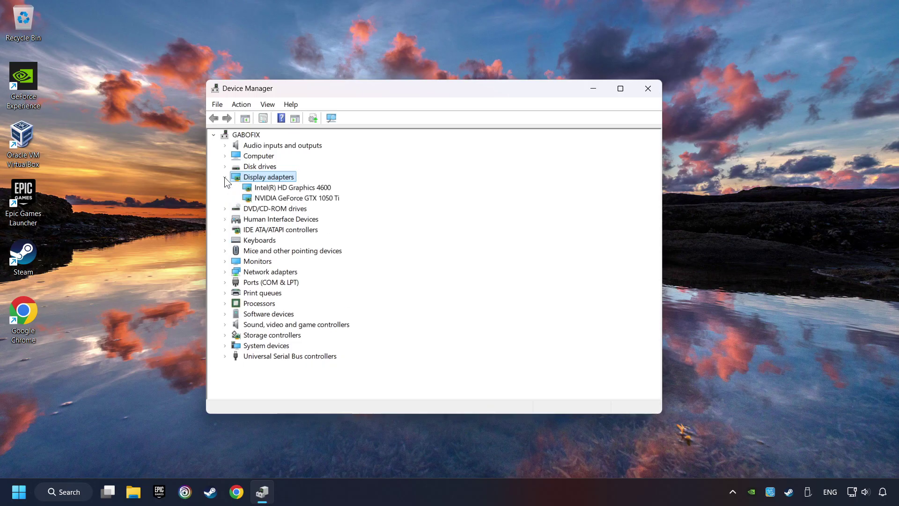
pyautogui.click(275, 199)
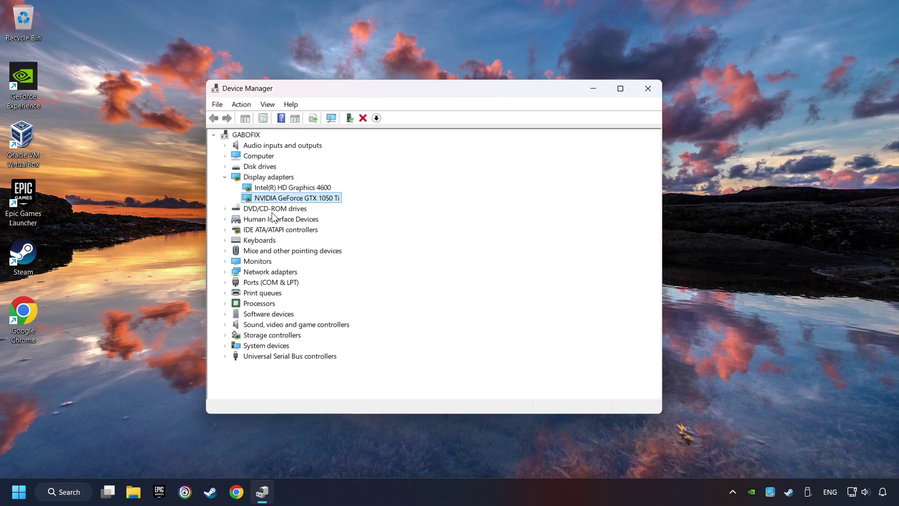
# Run an automatic driver update search for the GTX 1050 Ti; best driver already installed
pyautogui.rightClick(287, 199)
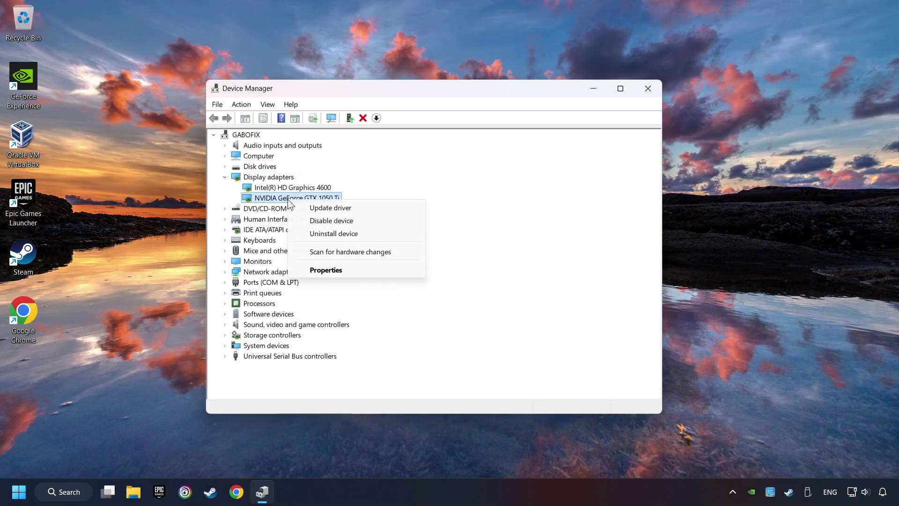
pyautogui.click(359, 208)
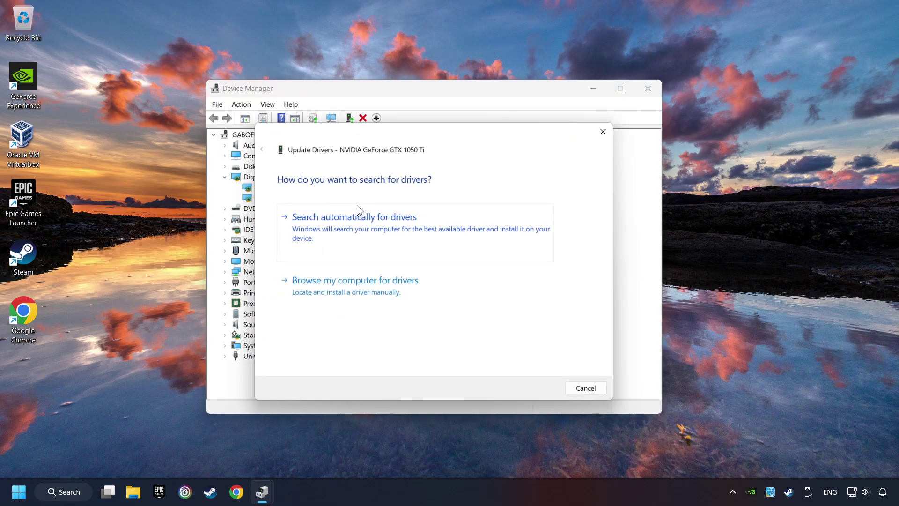
pyautogui.click(378, 226)
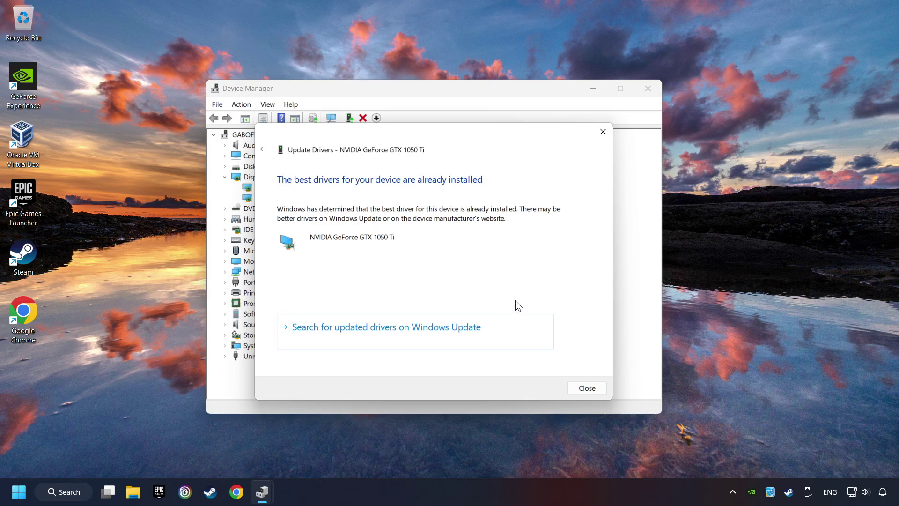
pyautogui.click(586, 388)
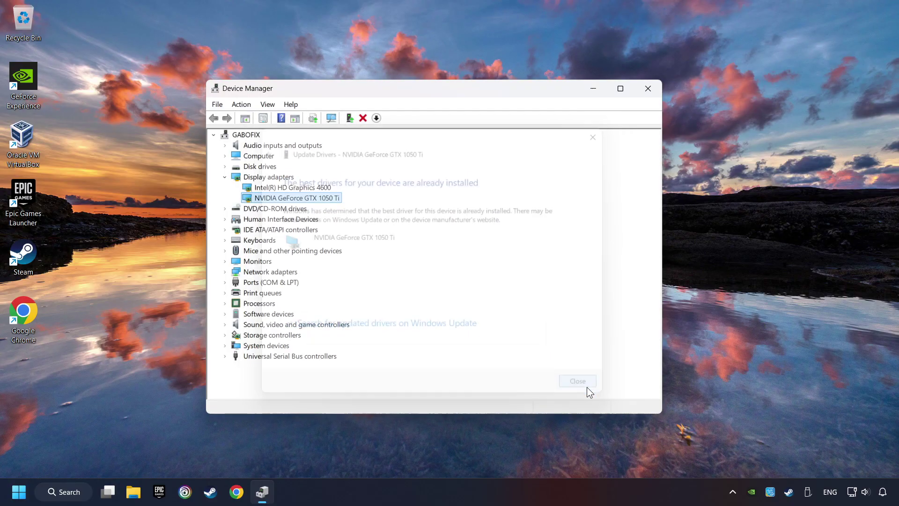
# Search Google for 'nvidia geforce driver download' and reach the Official GeForce Drivers page
pyautogui.click(647, 89)
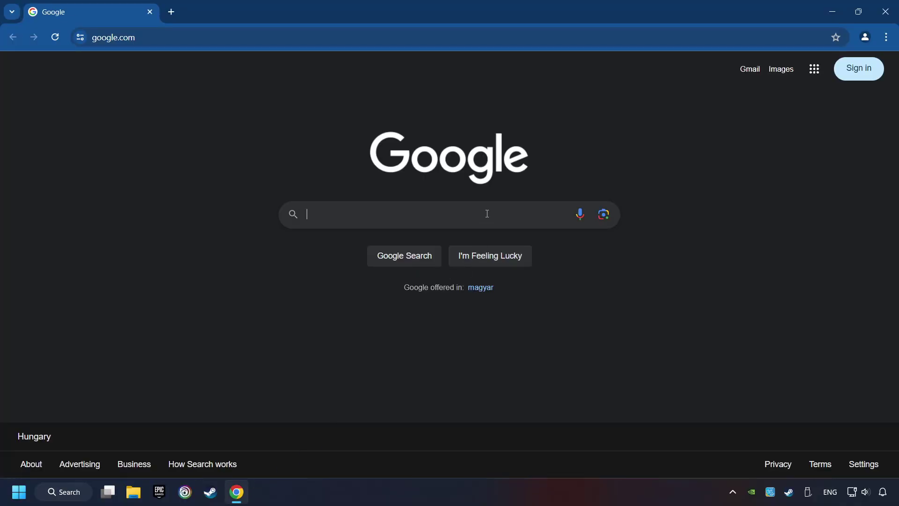
pyautogui.write('nvidia geforce ')
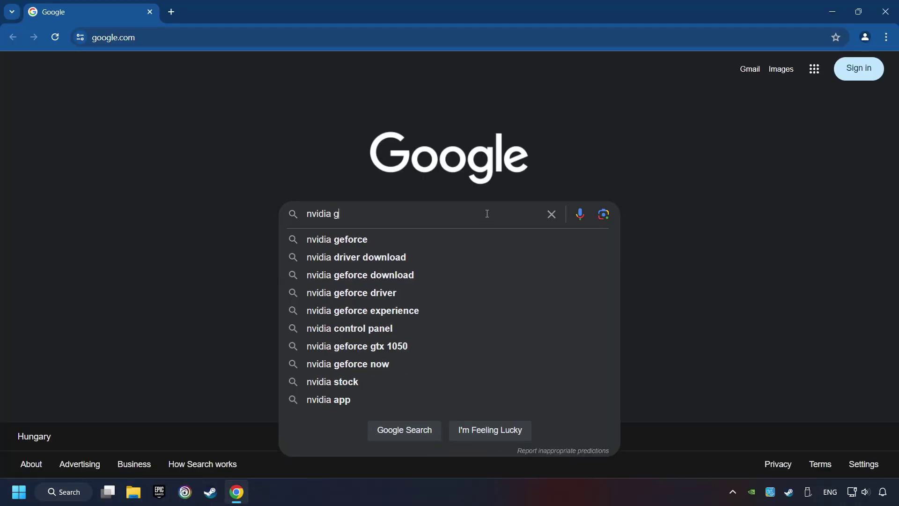
pyautogui.write('d')
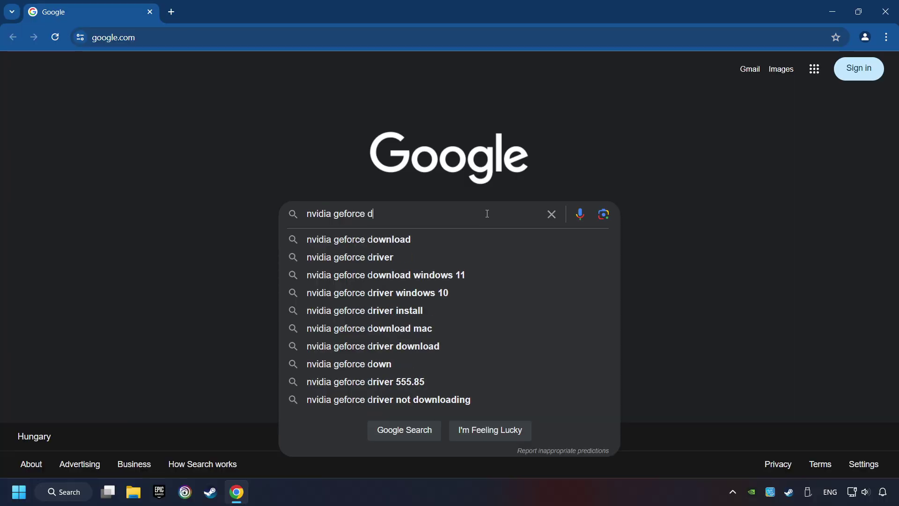
pyautogui.write('river dow')
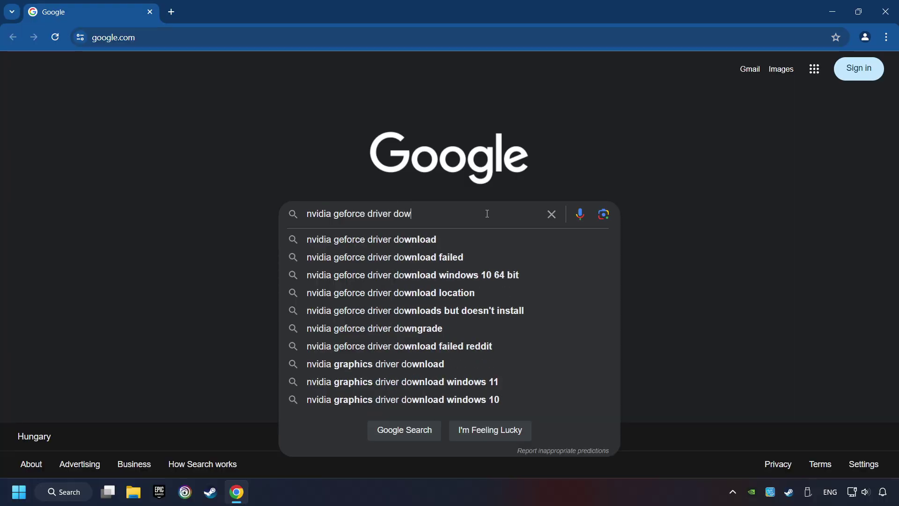
pyautogui.write('nload')
pyautogui.press('Return')
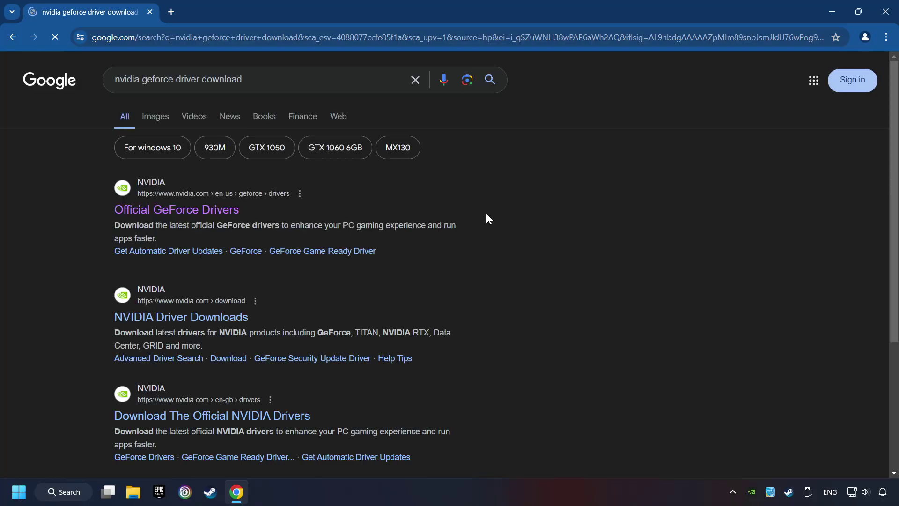
pyautogui.click(169, 209)
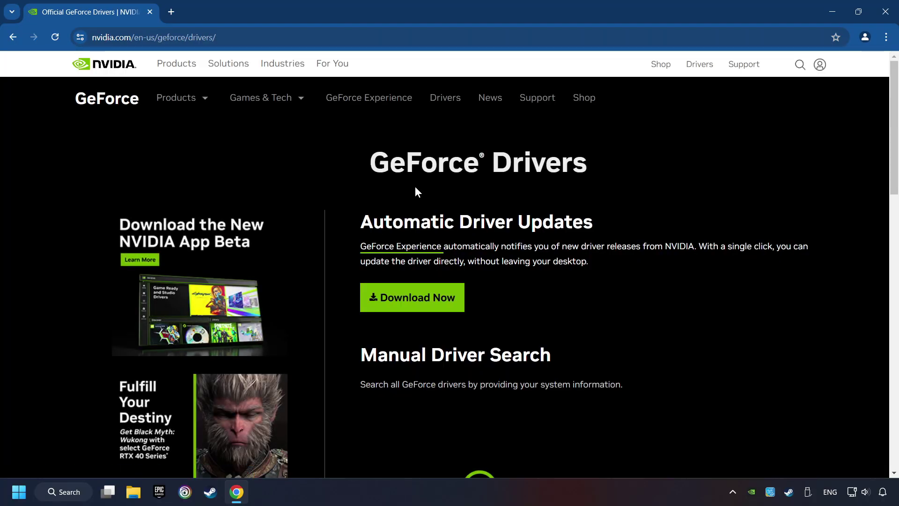
# Download the GeForce Experience installer and launch it from Chrome's downloads
pyautogui.click(422, 302)
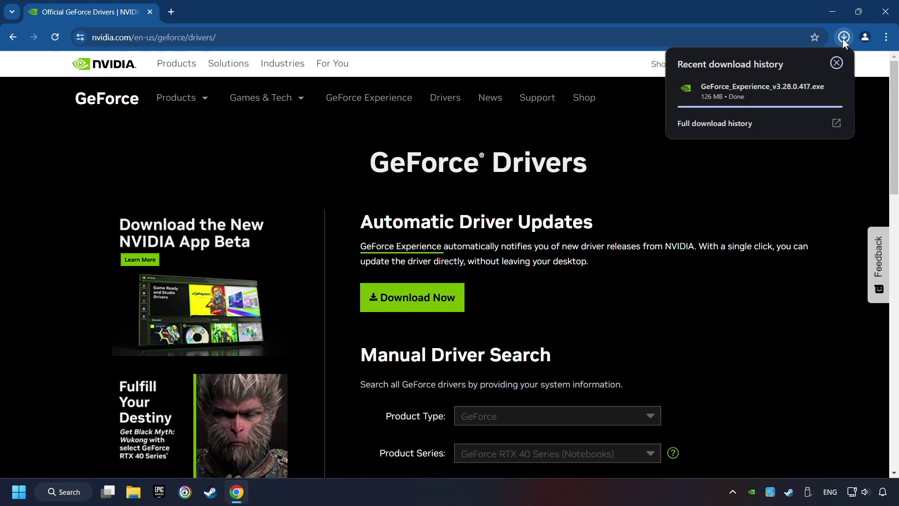
pyautogui.click(760, 91)
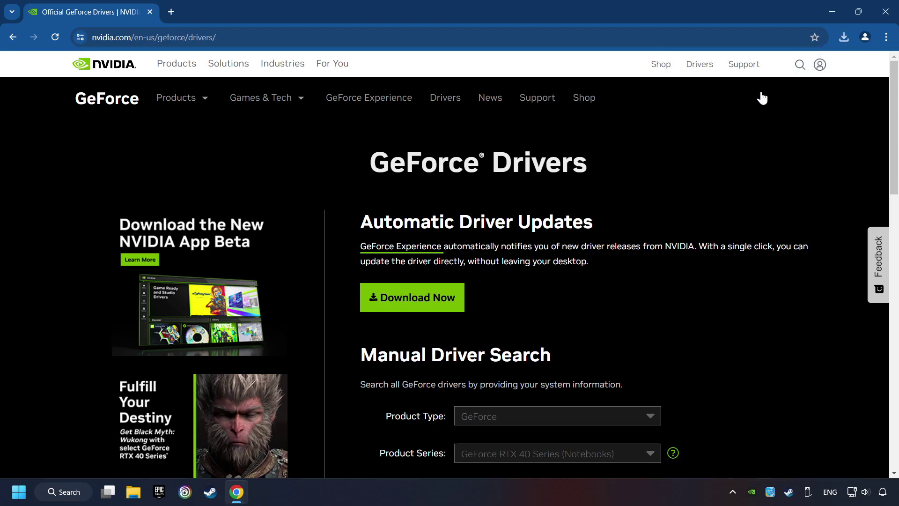
pyautogui.click(885, 12)
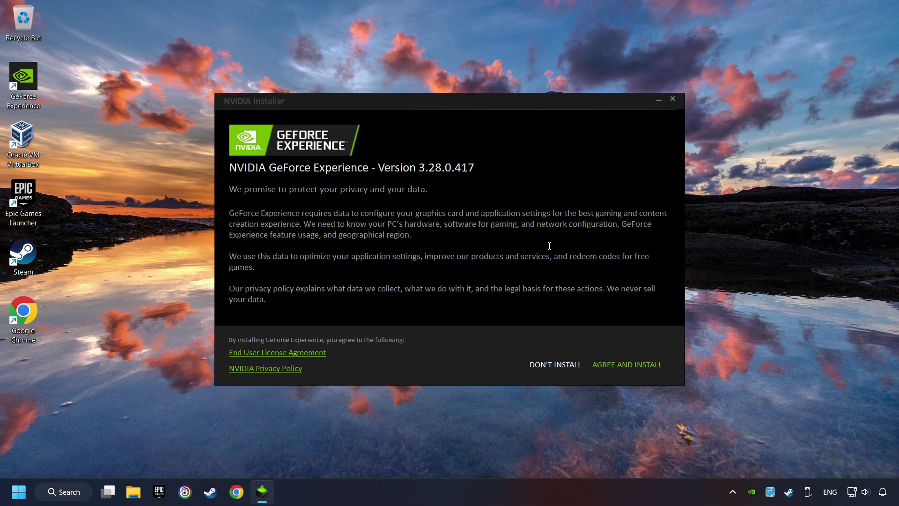
# Agree to the license and install GeForce Experience 3.28
pyautogui.click(637, 362)
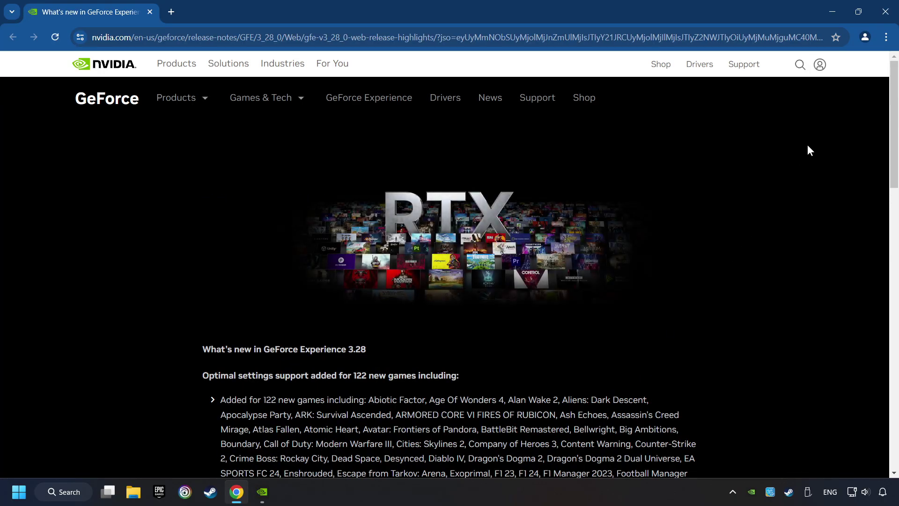
# Check for Game Ready Driver updates on the Drivers page, then close GeForce Experience
pyautogui.click(885, 12)
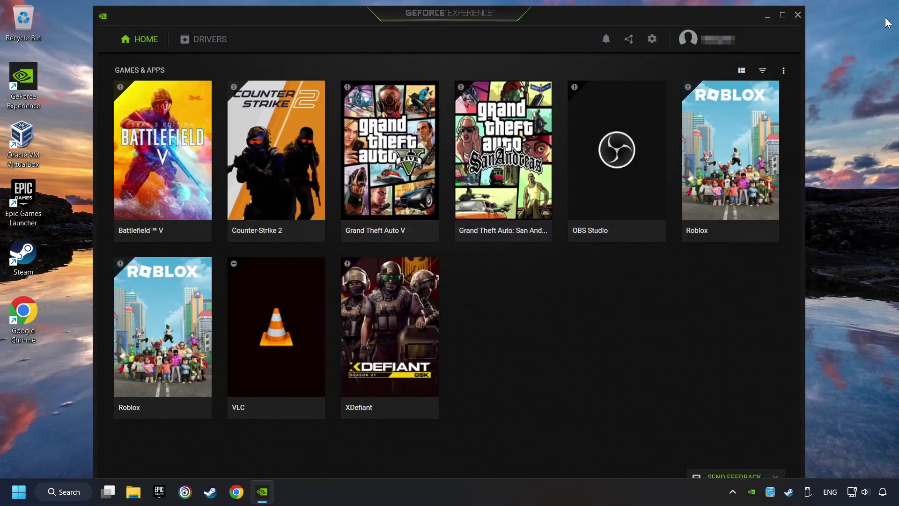
pyautogui.click(209, 45)
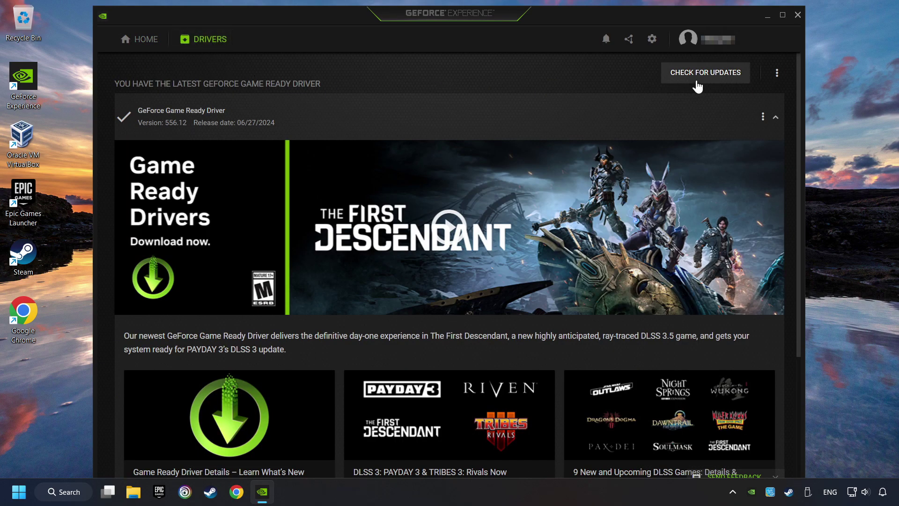
pyautogui.click(717, 82)
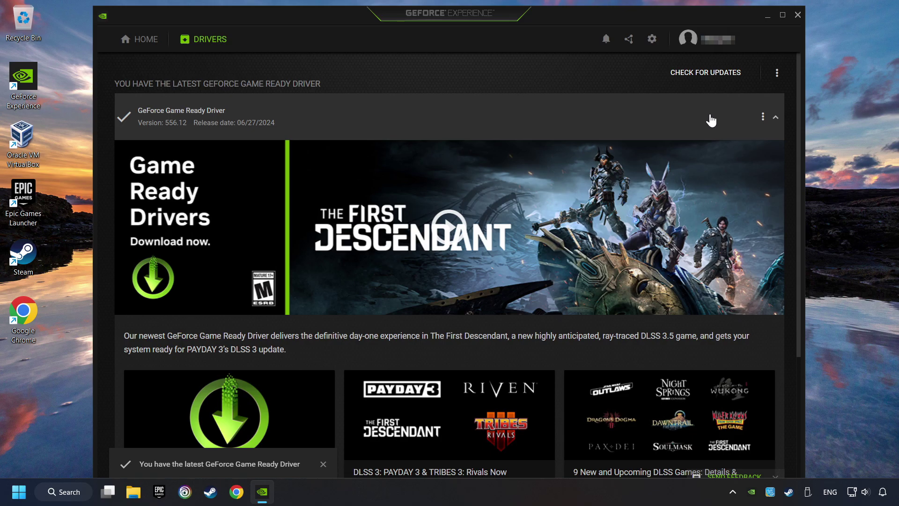
pyautogui.click(797, 16)
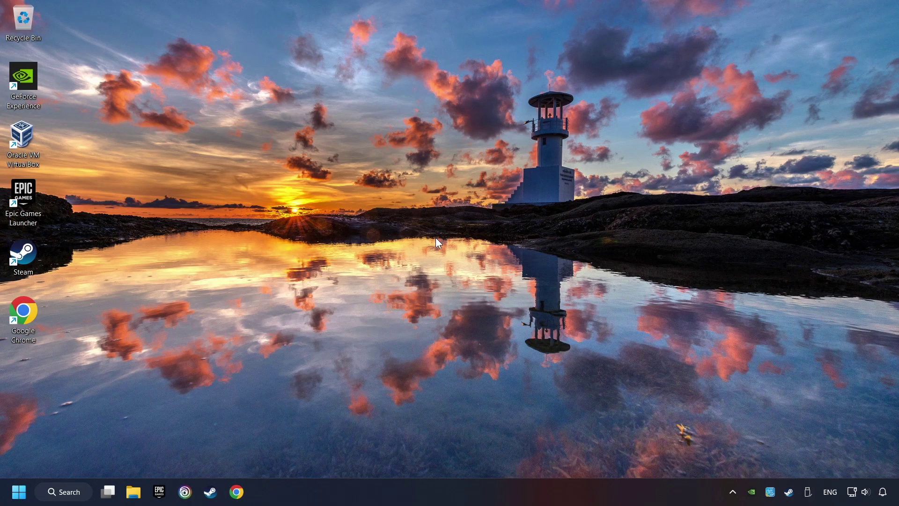
# Open the Graphics settings page from the taskbar search
pyautogui.click(68, 491)
pyautogui.write('gr')
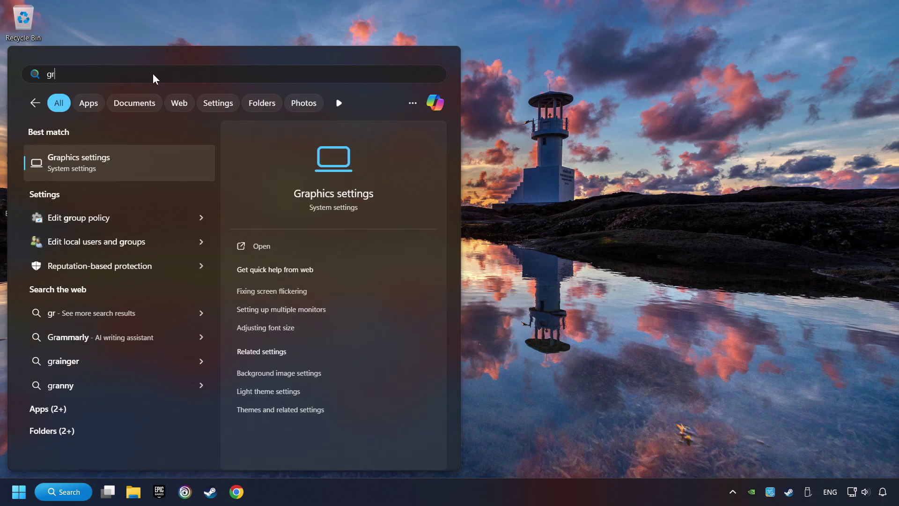
pyautogui.write('aphics settin')
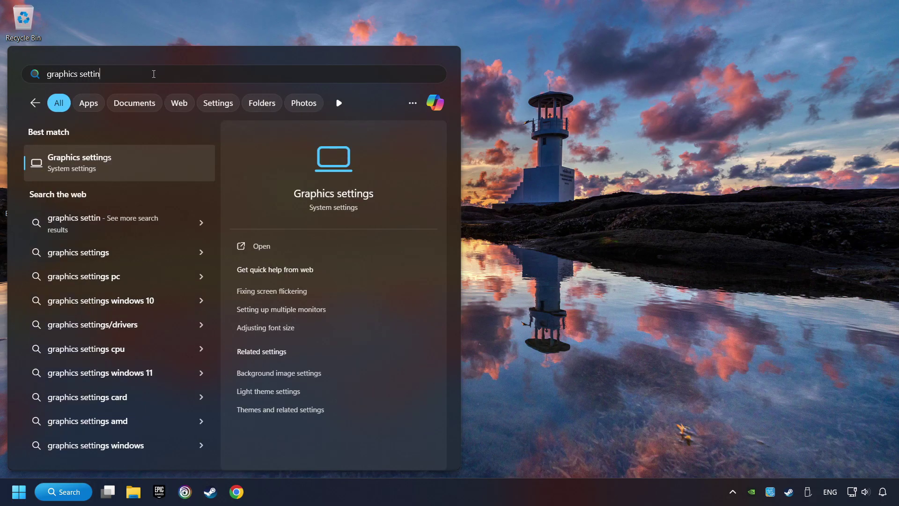
pyautogui.write('gs')
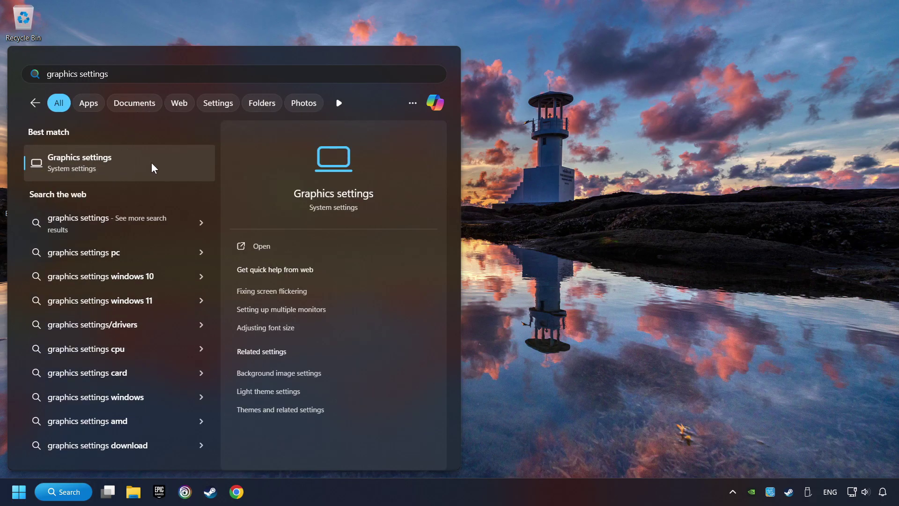
pyautogui.click(161, 162)
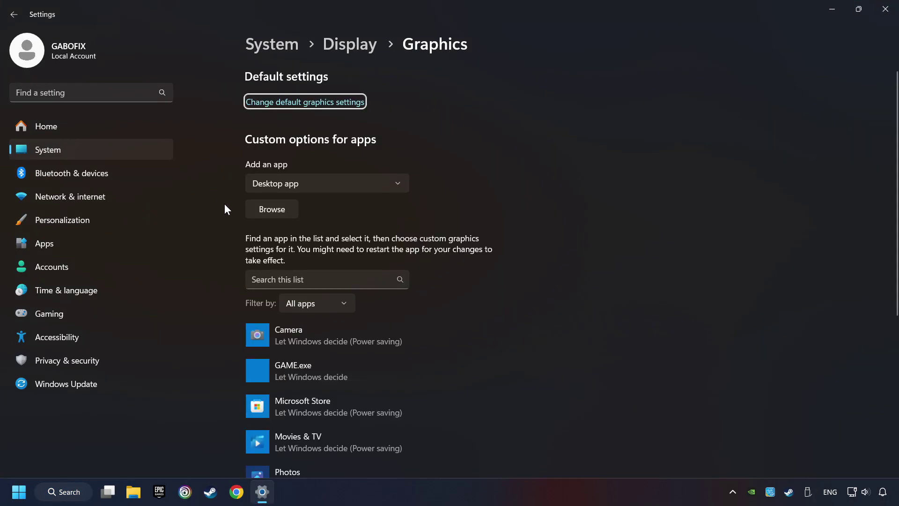
pyautogui.scroll(-2, 220, 206)
pyautogui.scroll(-1, 221, 206)
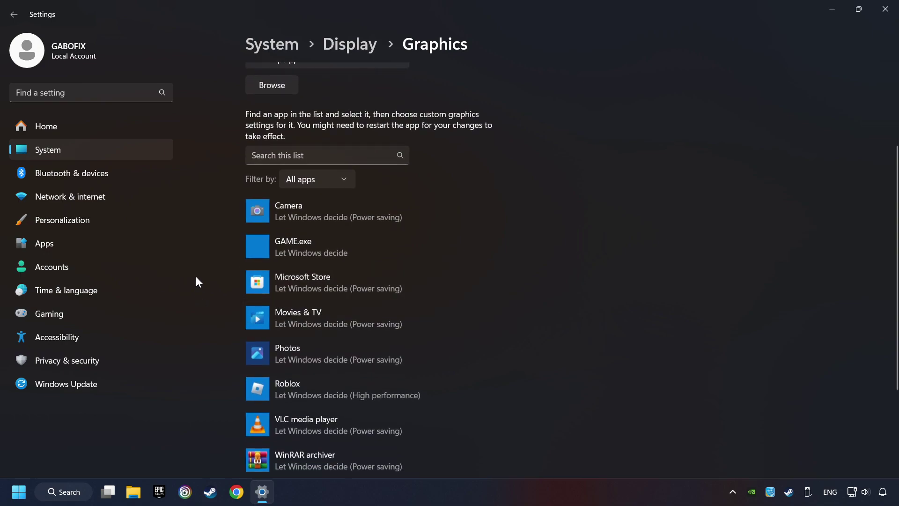
pyautogui.scroll(2, 212, 254)
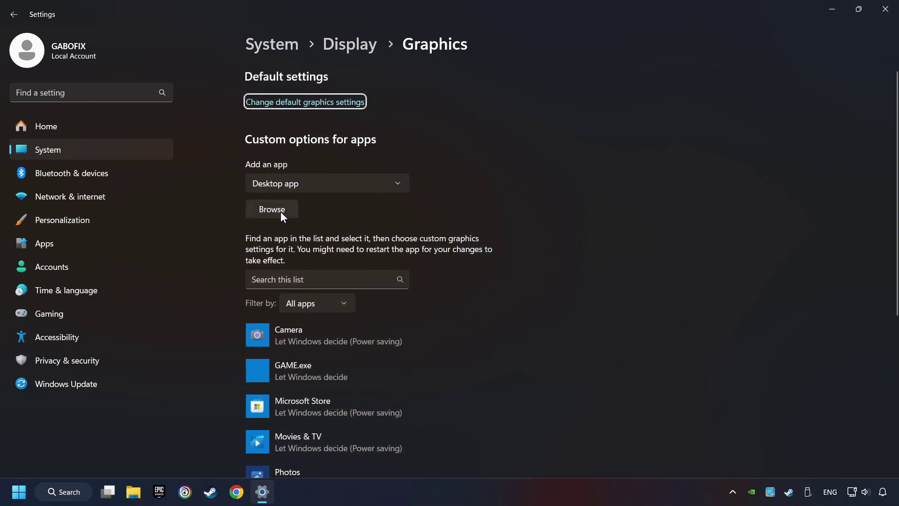
# Dismiss the Browse file picker and expand GAME.exe's entry in the custom graphics app list
pyautogui.click(282, 212)
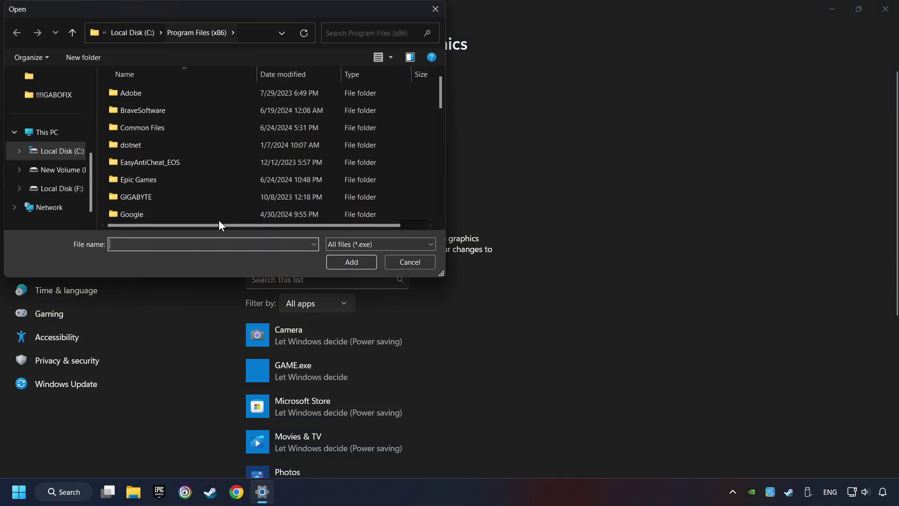
pyautogui.click(435, 11)
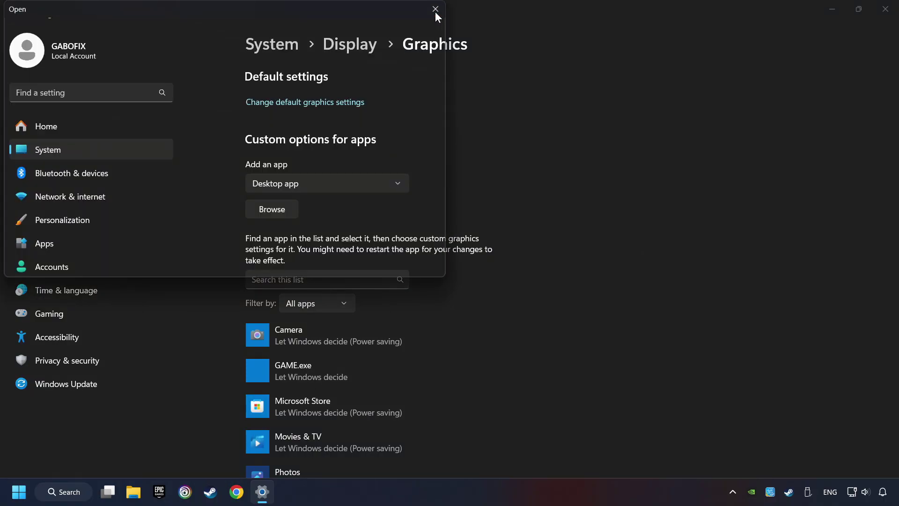
pyautogui.scroll(-2, 200, 226)
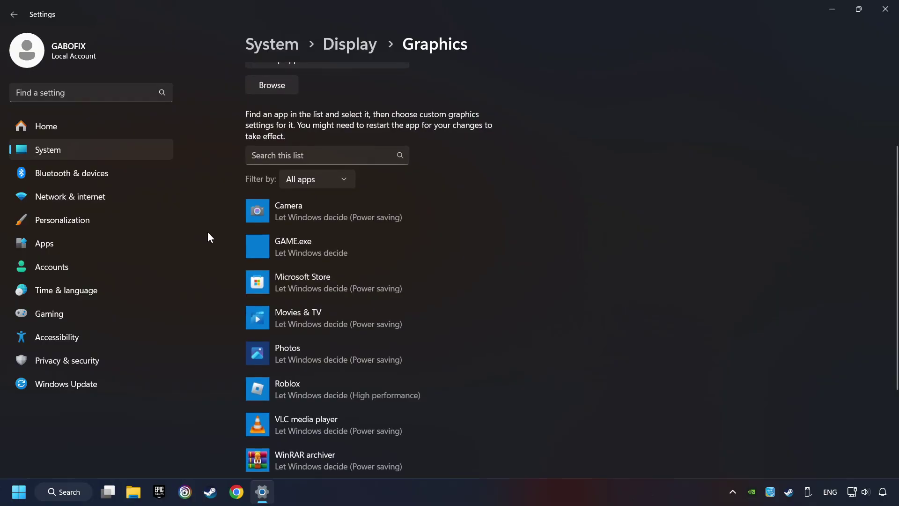
pyautogui.click(293, 243)
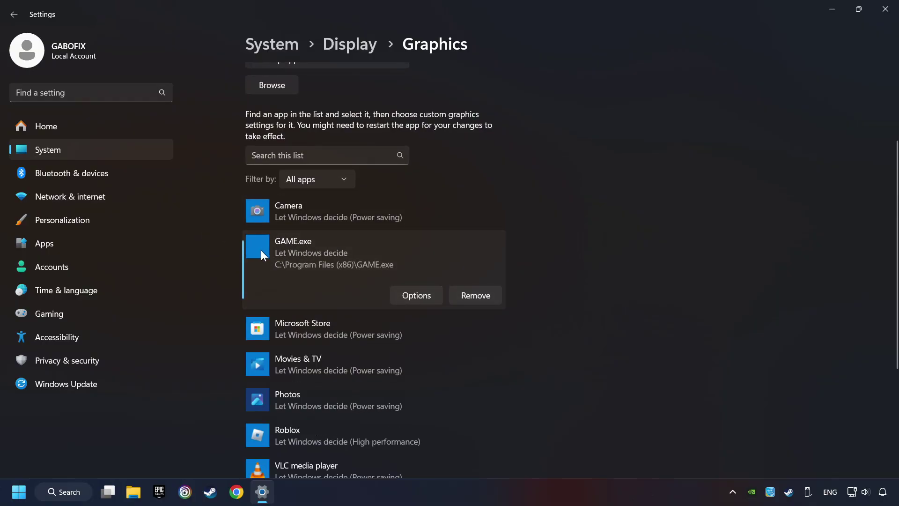
# Save GAME.exe's graphics preference as High performance (GTX 1050 Ti) and close Settings
pyautogui.click(421, 295)
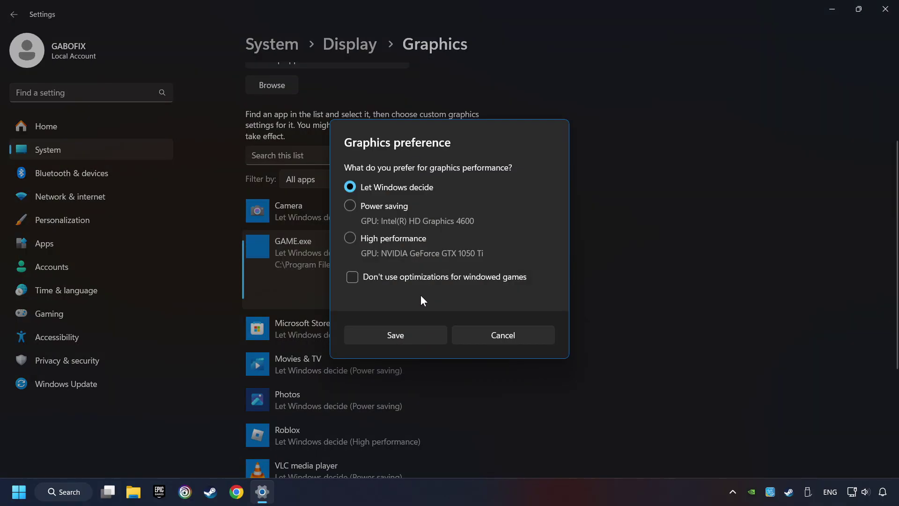
pyautogui.click(350, 239)
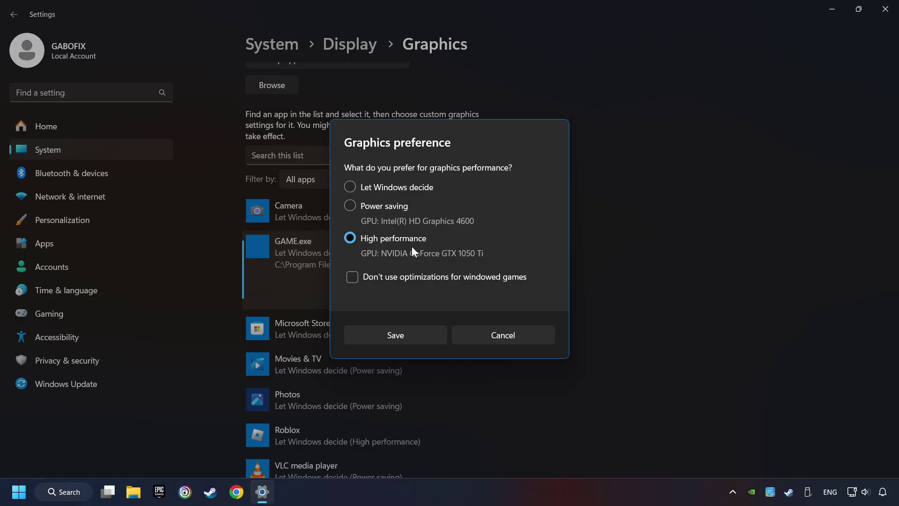
pyautogui.click(403, 336)
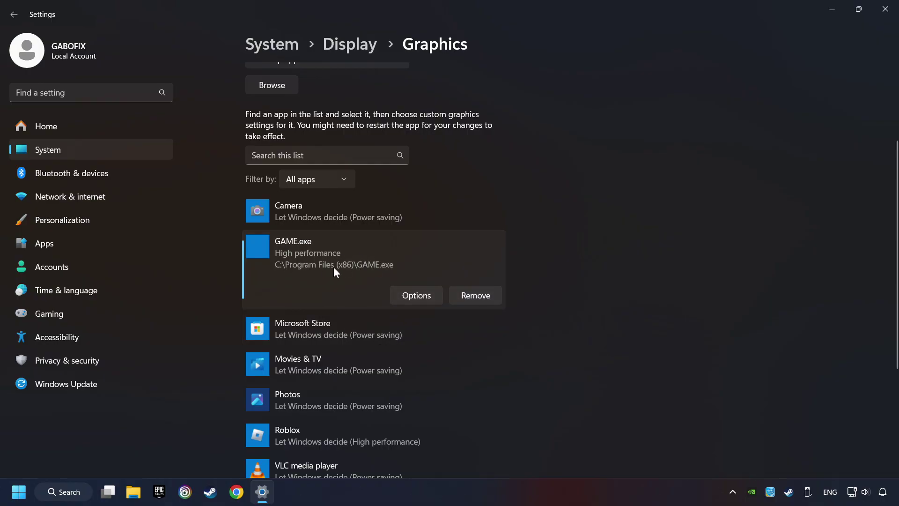
pyautogui.click(886, 10)
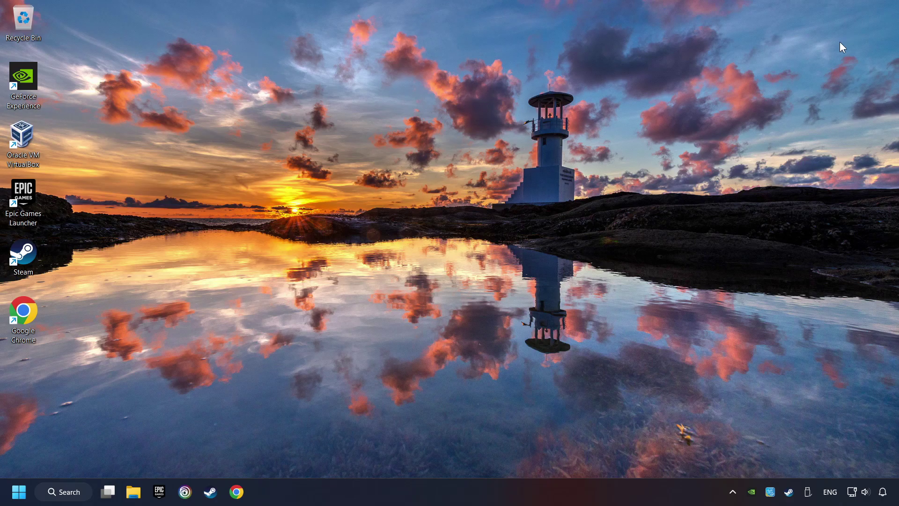
# Verify integrity of GAME's files from its Steam Properties > Installed Files
pyautogui.click(211, 491)
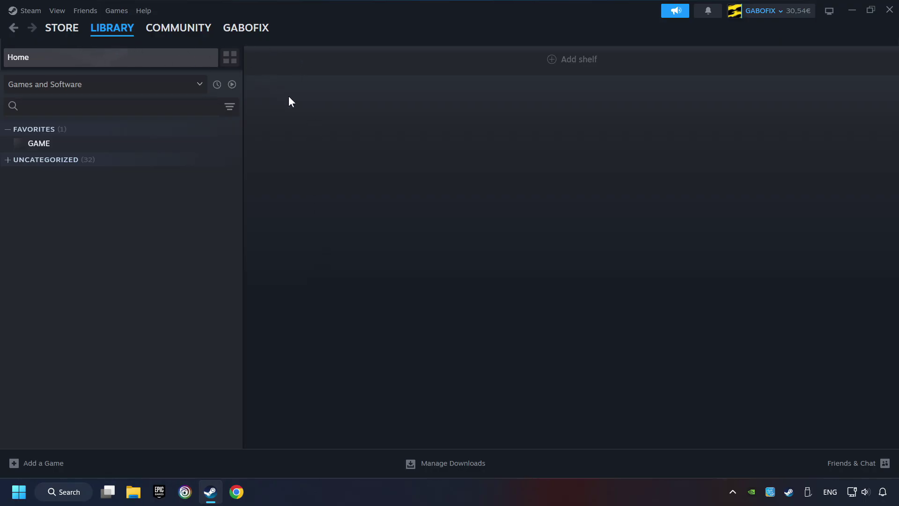
pyautogui.rightClick(199, 151)
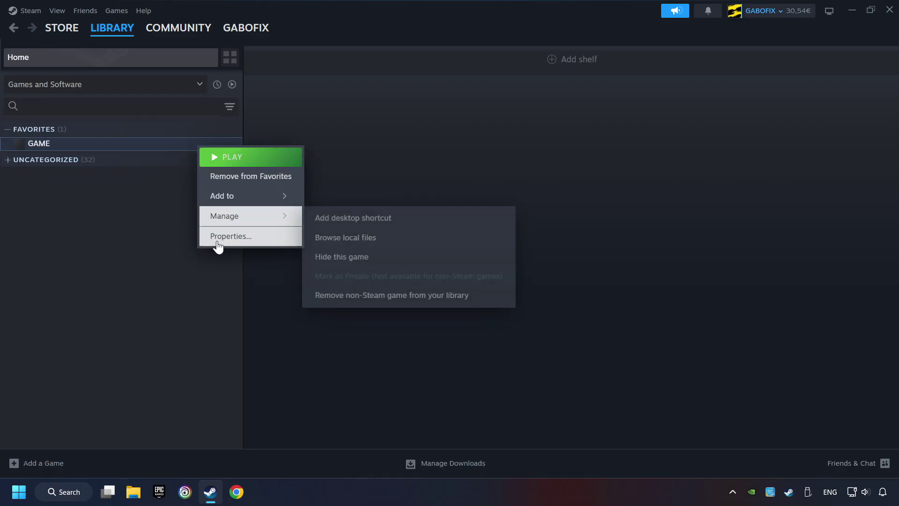
pyautogui.click(277, 241)
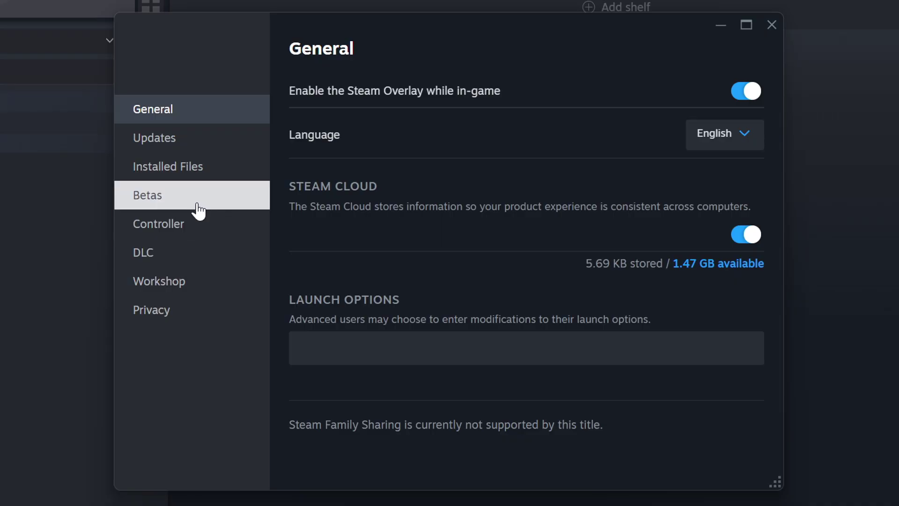
pyautogui.click(209, 173)
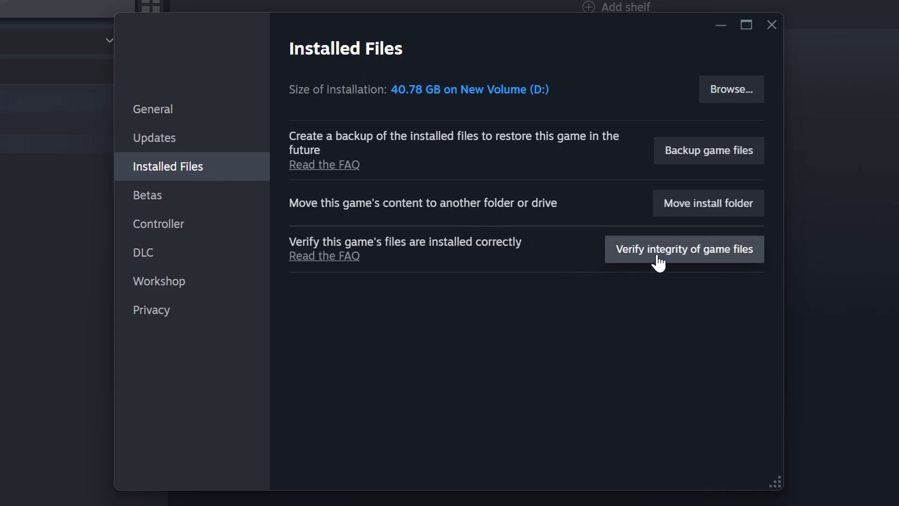
pyautogui.click(702, 256)
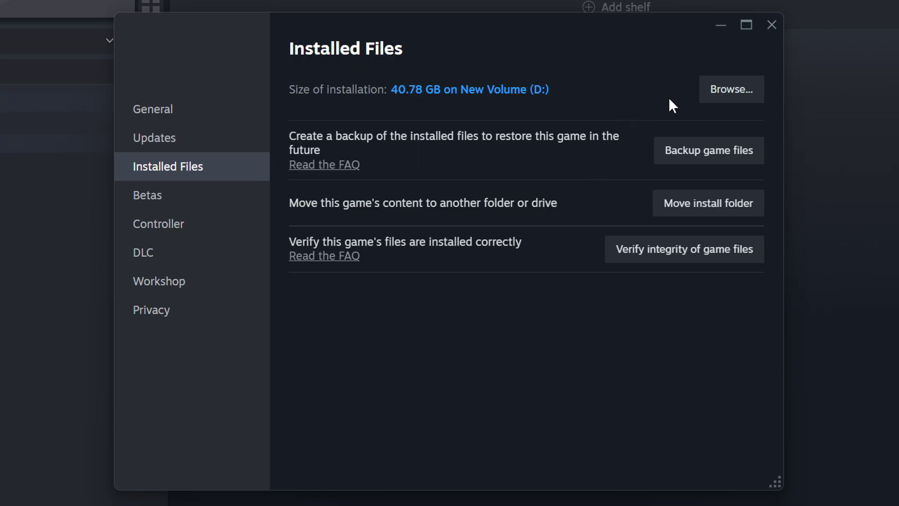
# Browse to GAME's install folder and open the GAME file's Properties dialog
pyautogui.click(736, 89)
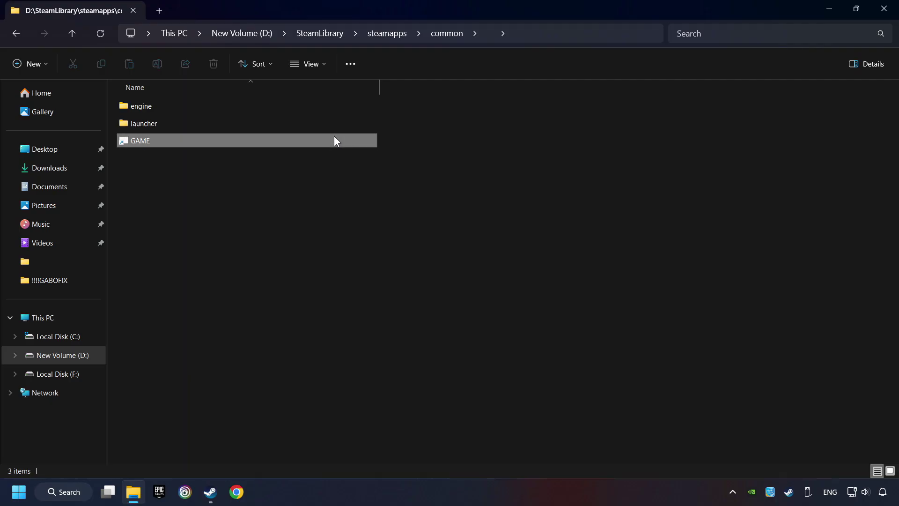
pyautogui.click(330, 140)
pyautogui.rightClick(286, 140)
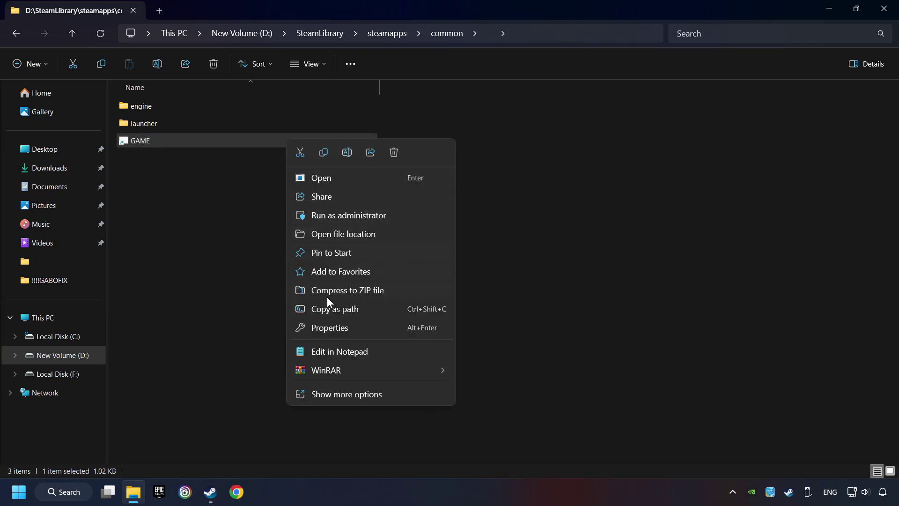
pyautogui.click(302, 328)
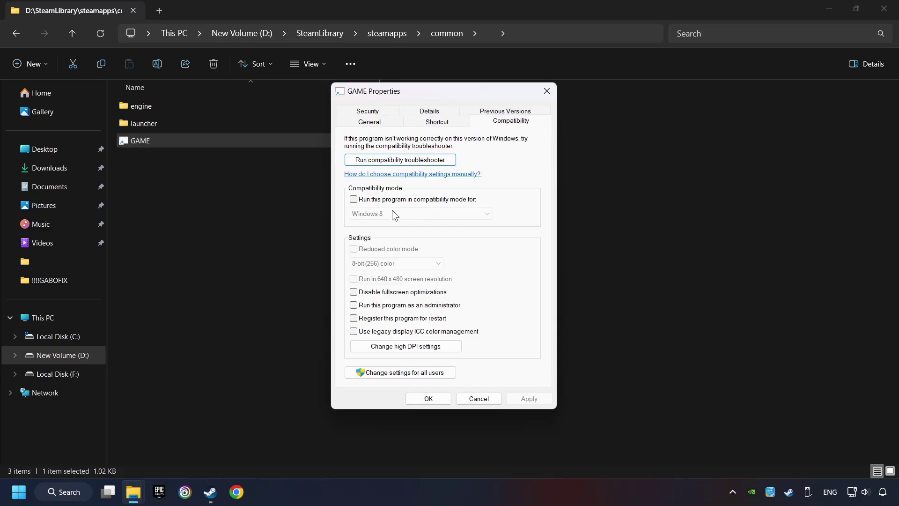
# Enable Windows 8 compatibility mode, disable fullscreen optimizations and run GAME as administrator
pyautogui.click(427, 204)
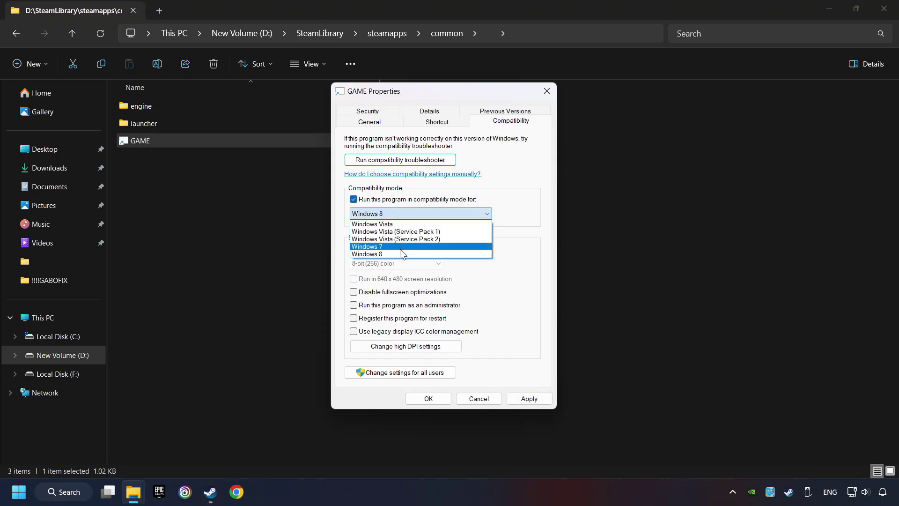
pyautogui.click(396, 253)
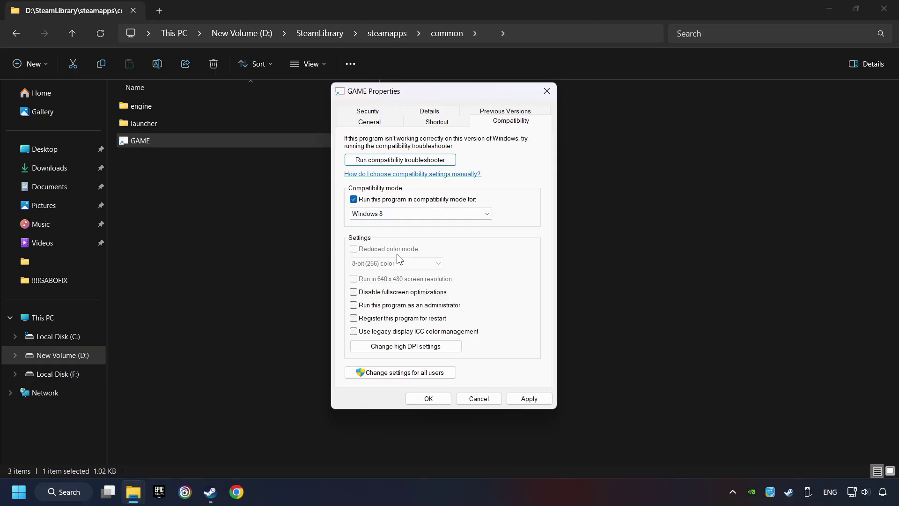
pyautogui.click(358, 292)
pyautogui.click(353, 305)
# Apply the compatibility settings and close the GAME properties
pyautogui.click(530, 400)
pyautogui.click(428, 398)
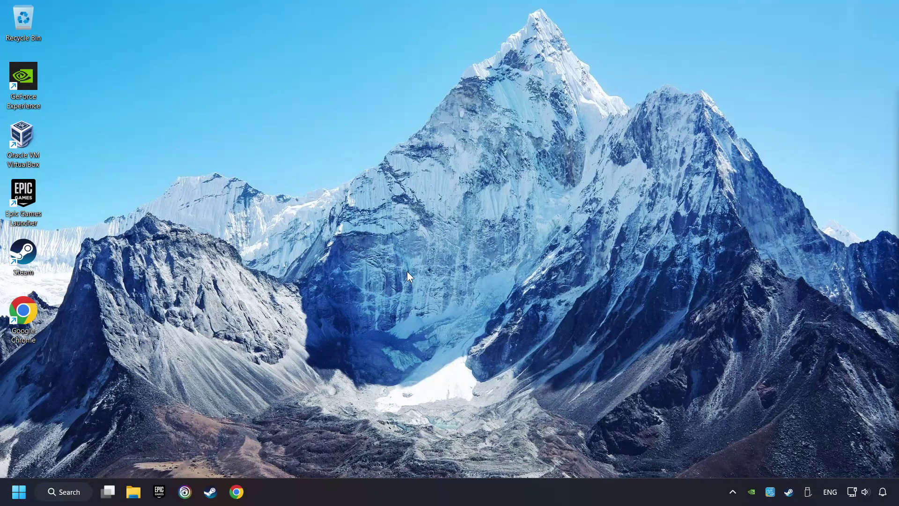
# Launch Chrome and load the DirectX End-User Runtime download page
pyautogui.click(236, 491)
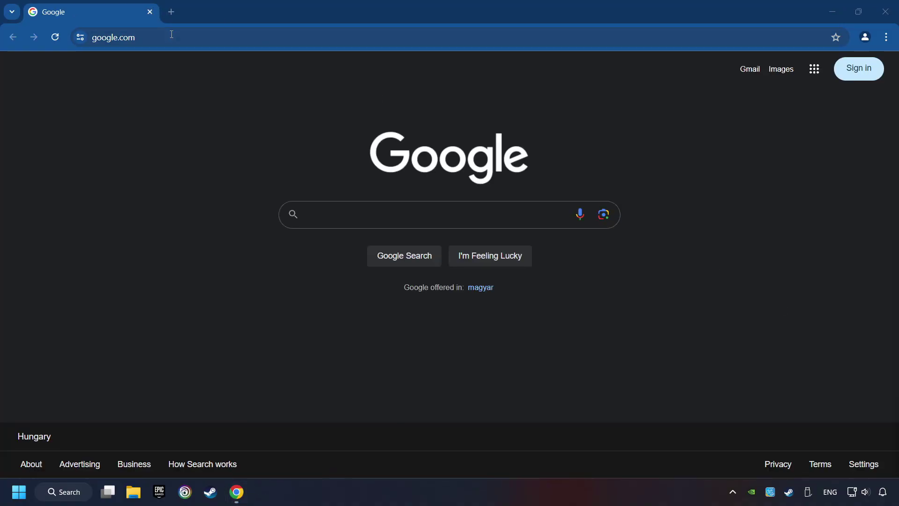
pyautogui.hotkey('ctrl', 'l')
pyautogui.write('https://www.microsoft.com/en-US/download/details.aspx?id=35')
pyautogui.press('Return')
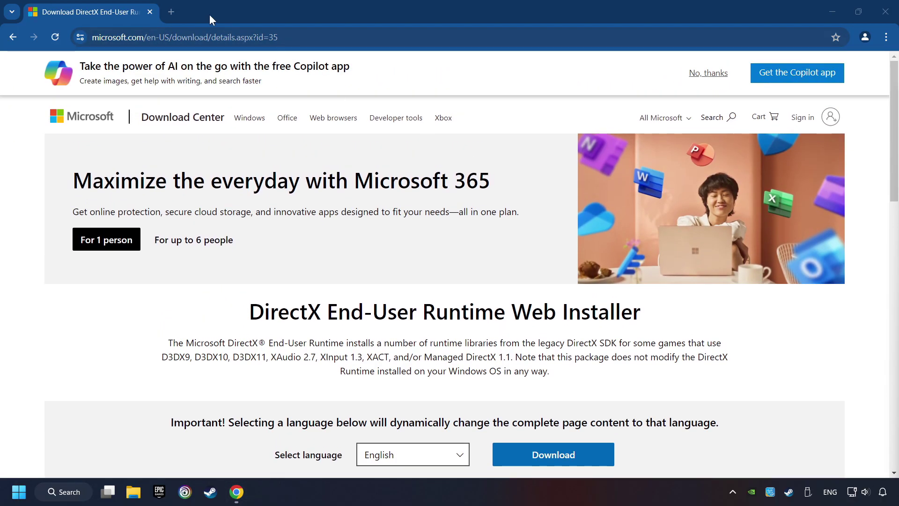
# Load the Visual C++ Redistributable downloads page in a new tab and return to the DirectX tab
pyautogui.click(171, 11)
pyautogui.write('https://learn.microsoft.com/en-us/cpp/windows/latest-supported-vc-redist?view=msvc-160')
pyautogui.press('Return')
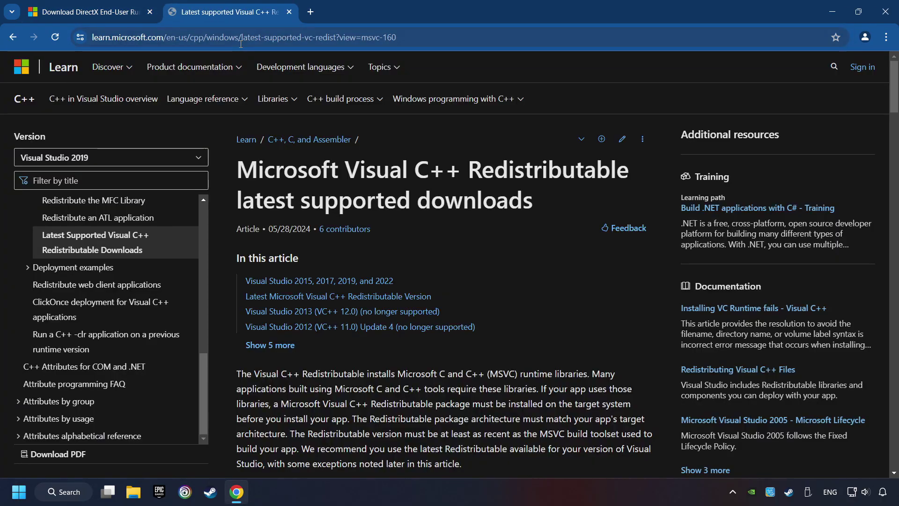
pyautogui.click(112, 13)
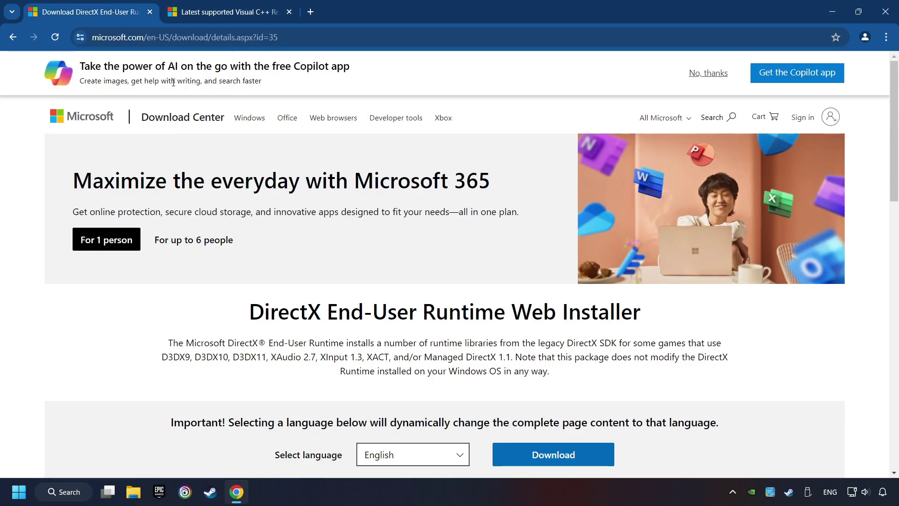
pyautogui.scroll(-1, 269, 246)
pyautogui.scroll(-1, 269, 246)
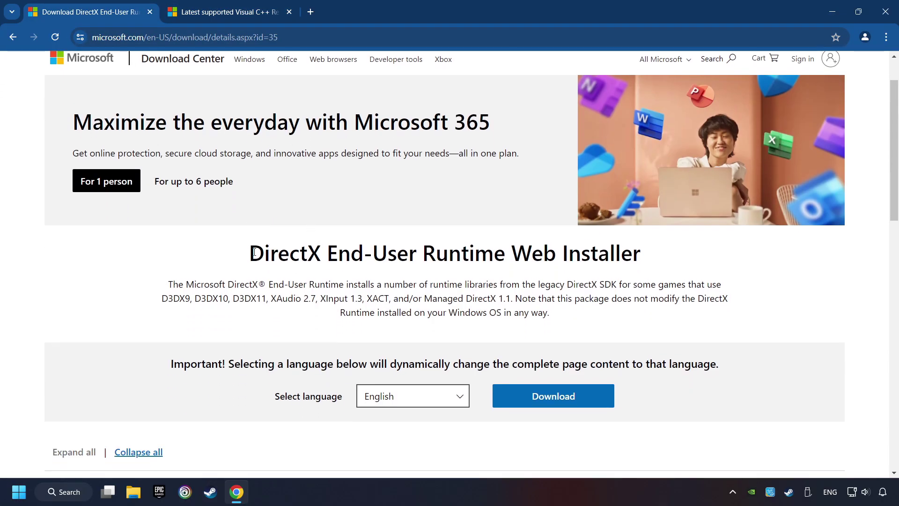
pyautogui.scroll(-1, 250, 251)
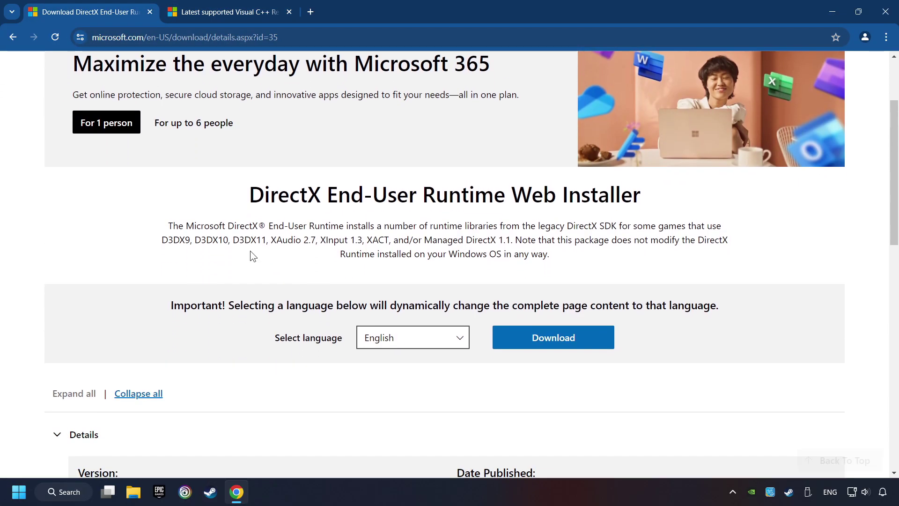
# Download and run the DirectX web installer, accept its license and continue
pyautogui.click(548, 340)
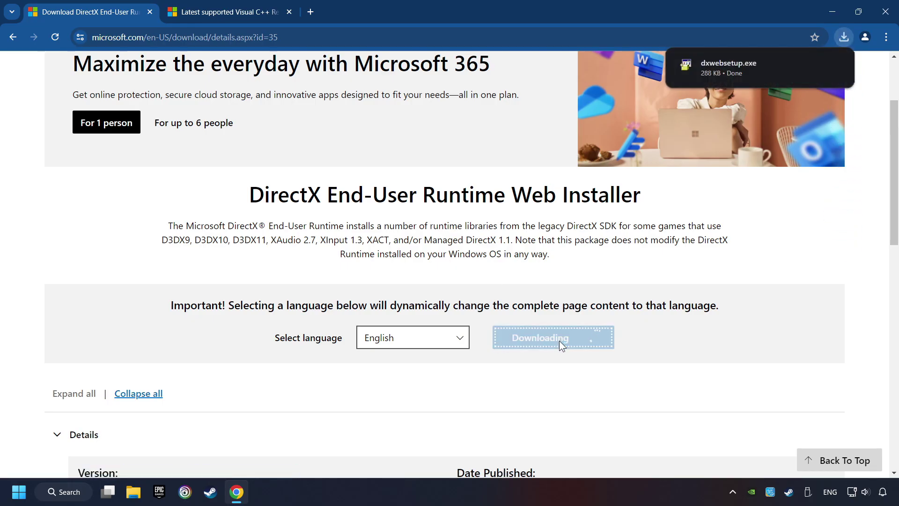
pyautogui.moveTo(758, 67)
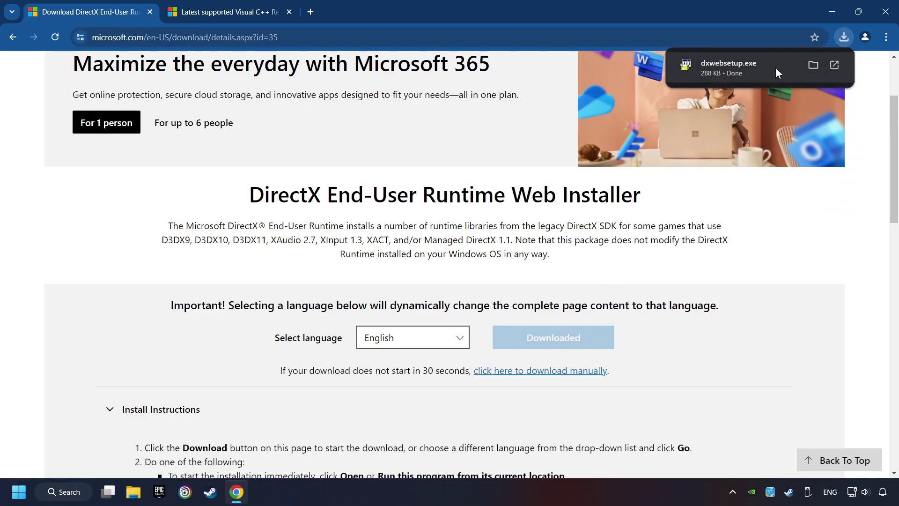
pyautogui.click(734, 71)
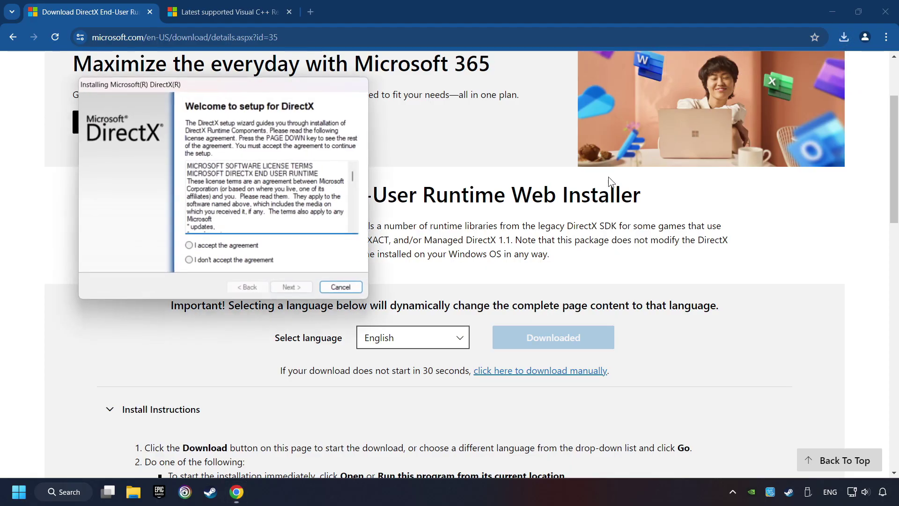
pyautogui.moveTo(296, 85); pyautogui.dragTo(519, 151)
pyautogui.scroll(-3, 574, 239)
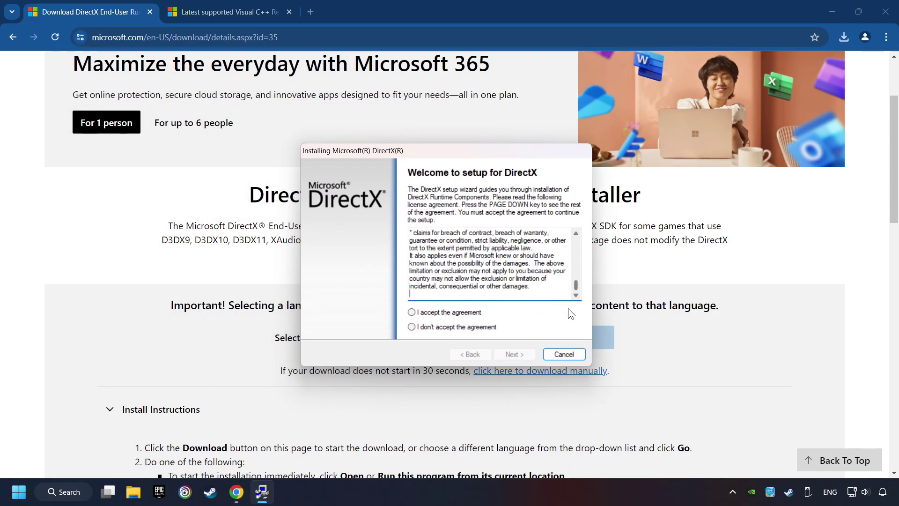
pyautogui.scroll(3, 569, 308)
pyautogui.click(466, 313)
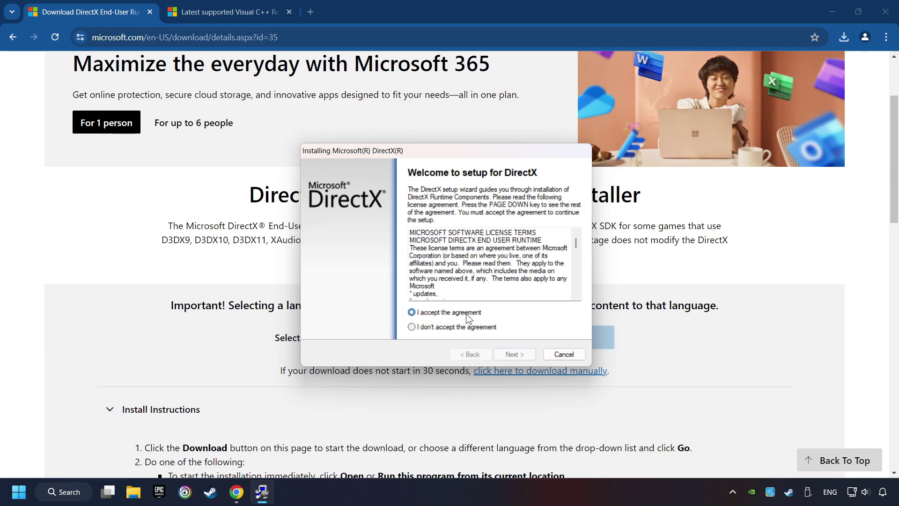
pyautogui.click(515, 355)
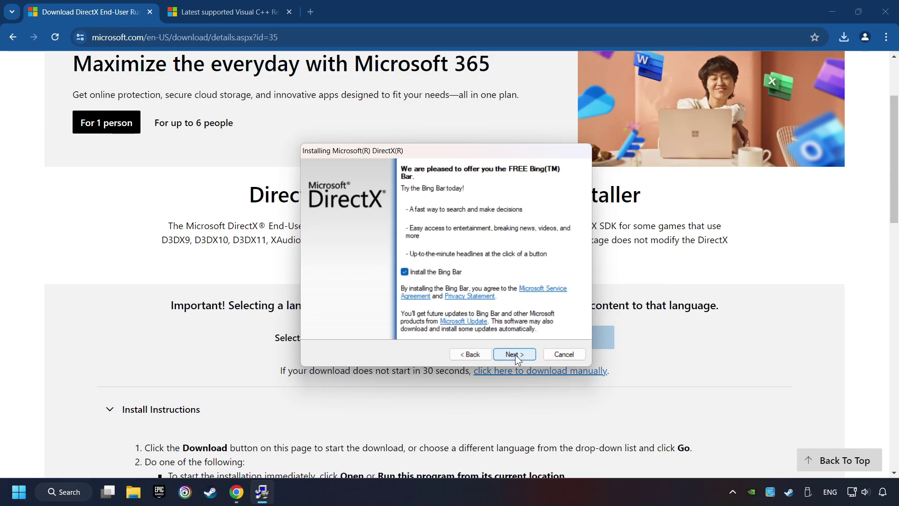
# Decline the Bing Bar add-on, install DirectX and finish once it reports current
pyautogui.click(404, 272)
pyautogui.click(518, 355)
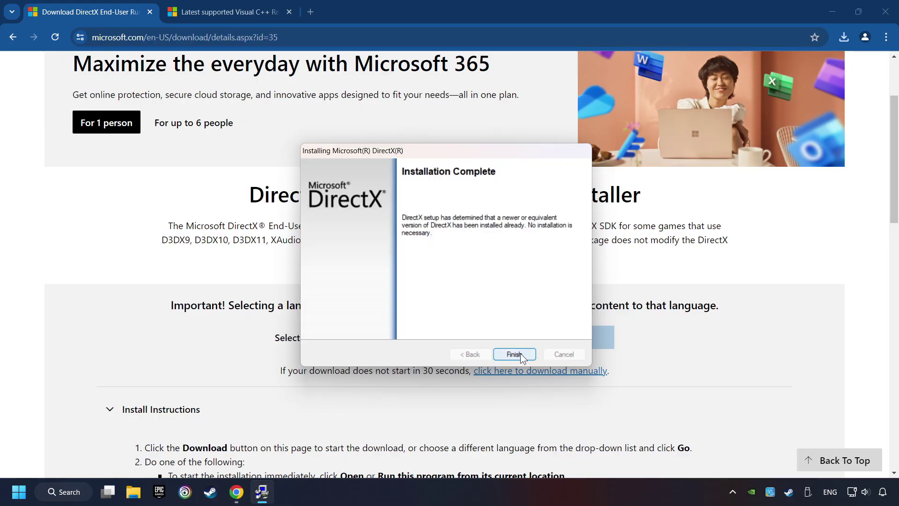
pyautogui.click(514, 354)
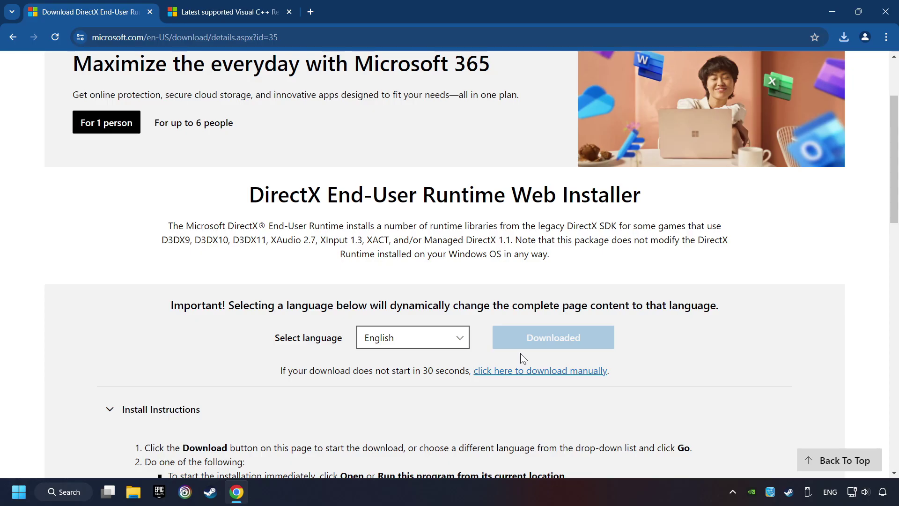
# Download the ARM64, x86 and x64 Visual C++ Redistributable installers and show recent downloads
pyautogui.click(215, 12)
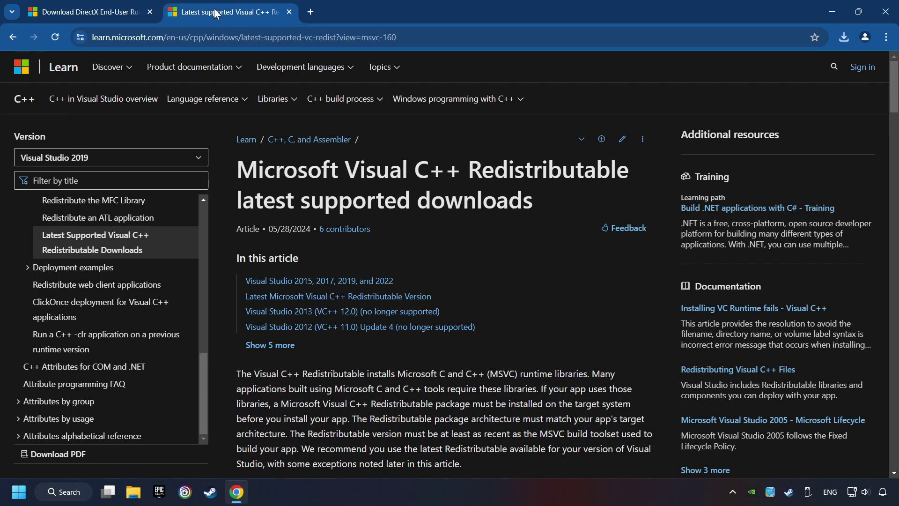
pyautogui.scroll(-5, 882, 96)
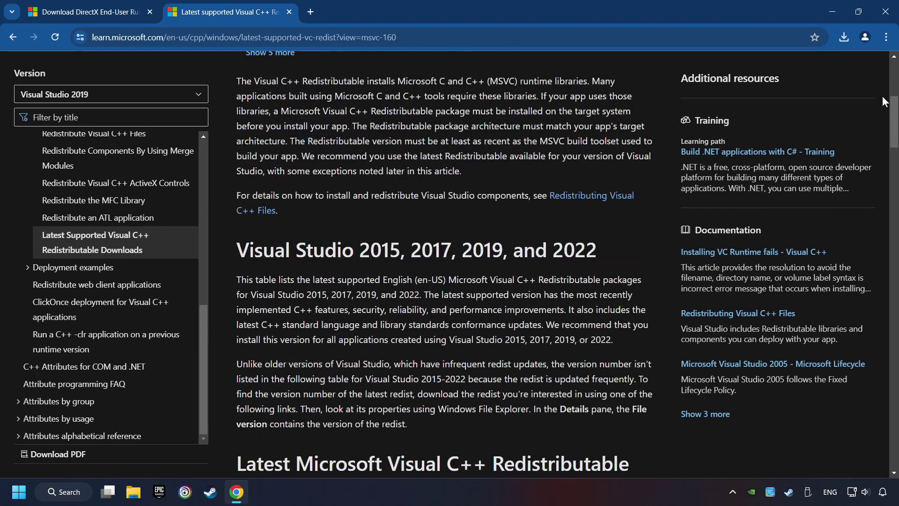
pyautogui.scroll(-5, 838, 136)
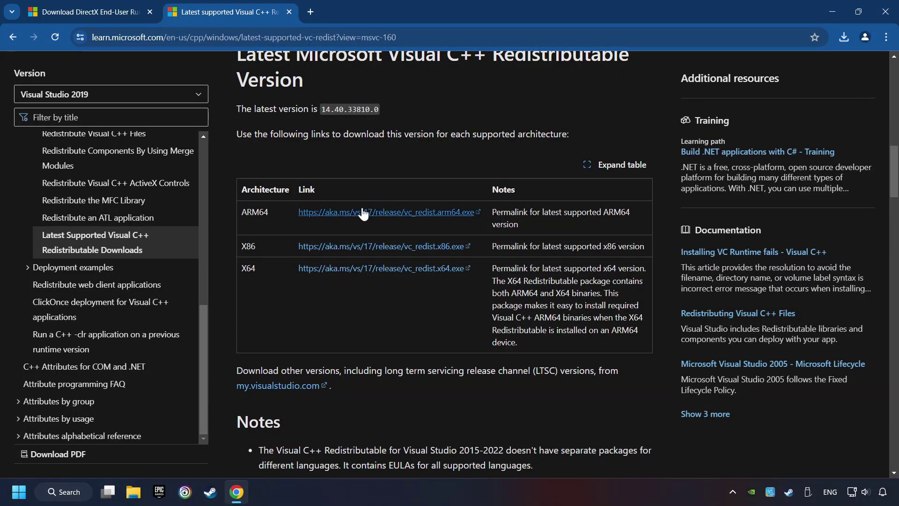
pyautogui.click(358, 212)
pyautogui.click(363, 246)
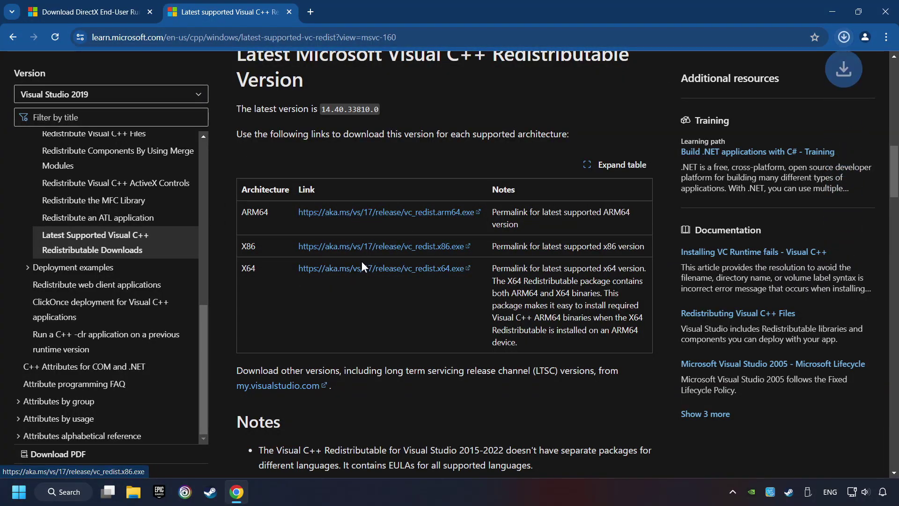
pyautogui.click(368, 268)
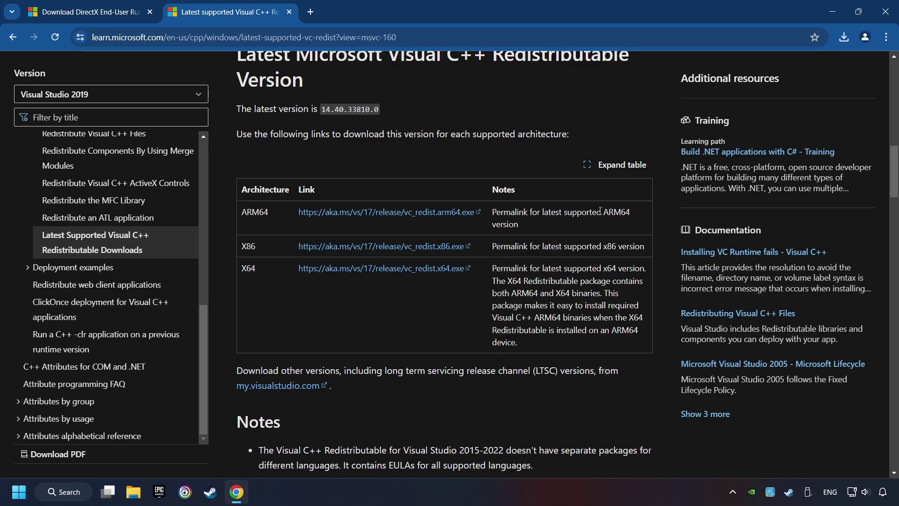
pyautogui.click(844, 39)
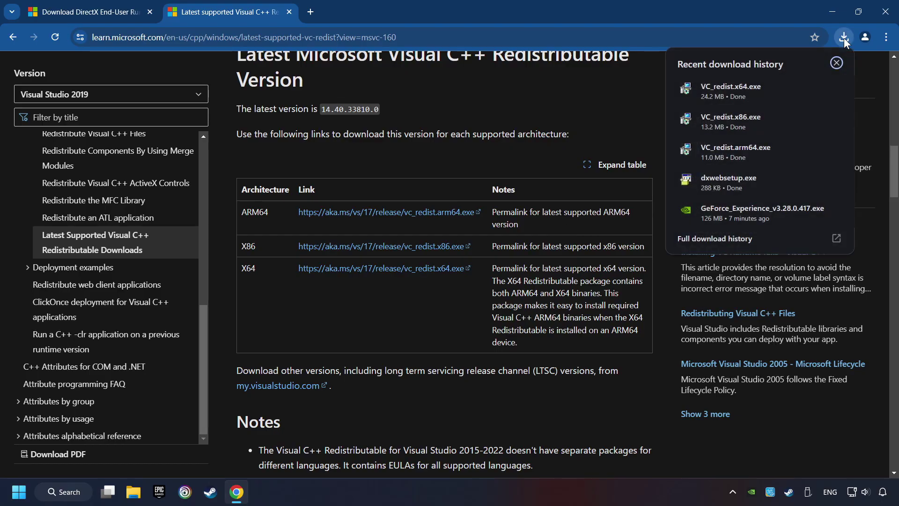
# Run VC_redist.arm64.exe, accept the license, attempt install and close the Setup Failed notice
pyautogui.click(755, 148)
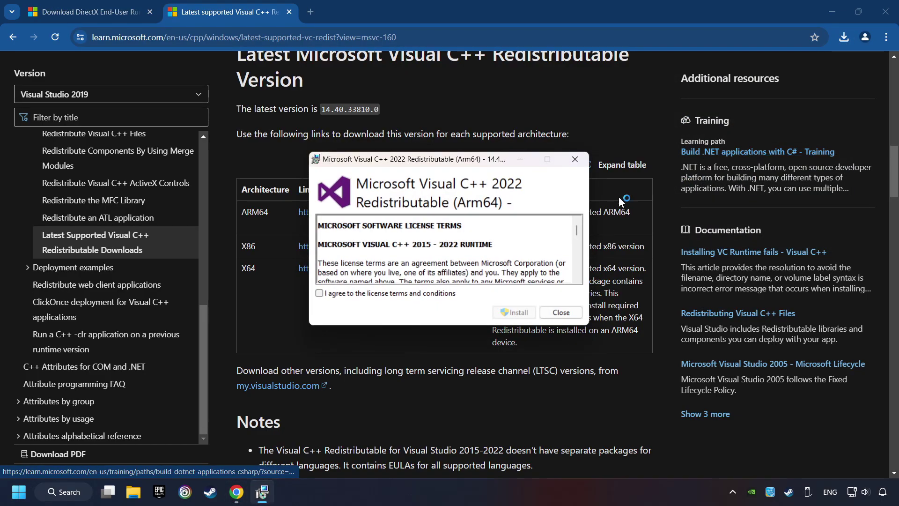
pyautogui.scroll(-5, 569, 256)
pyautogui.scroll(-5, 568, 256)
pyautogui.click(320, 293)
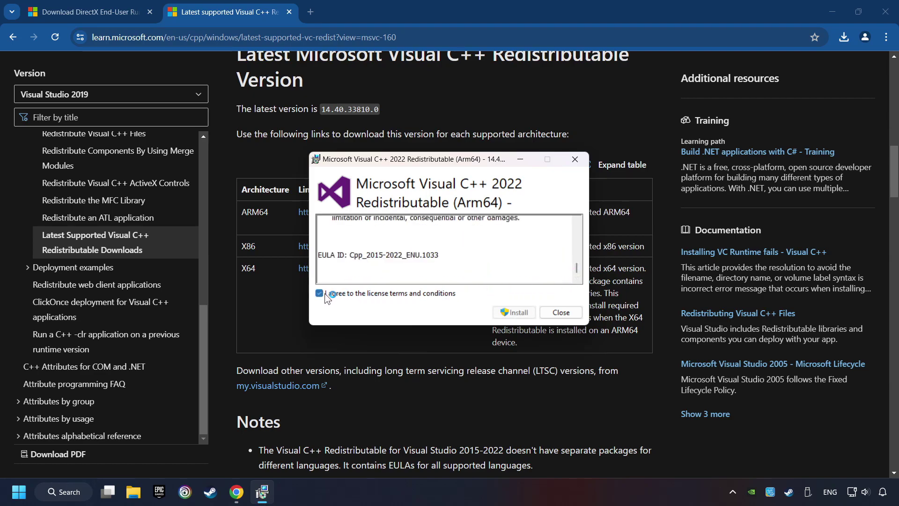
pyautogui.click(519, 312)
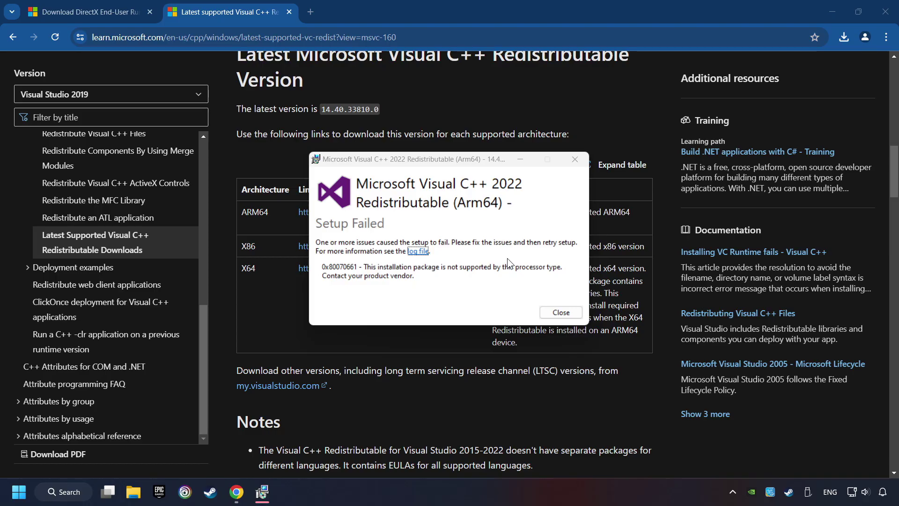
pyautogui.click(561, 312)
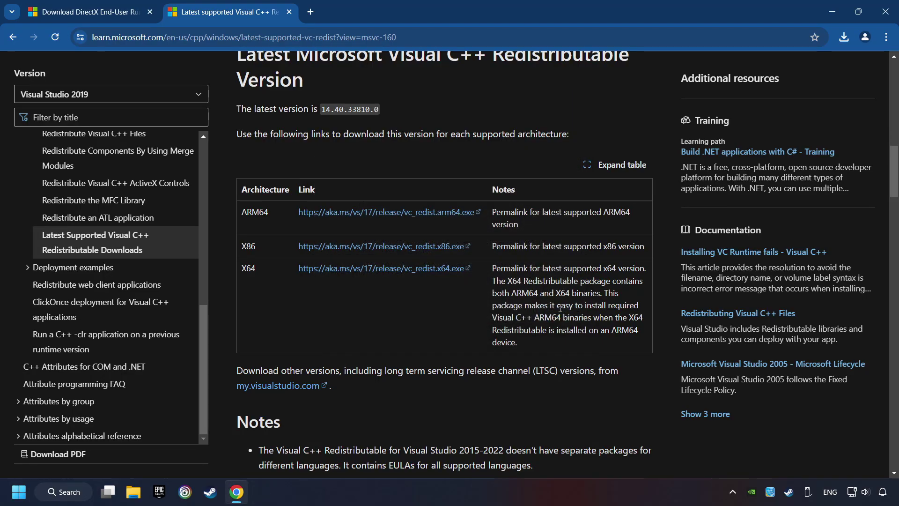
# Run VC_redist.x86.exe from Downloads, install it and close the Setup Successful notice
pyautogui.click(844, 38)
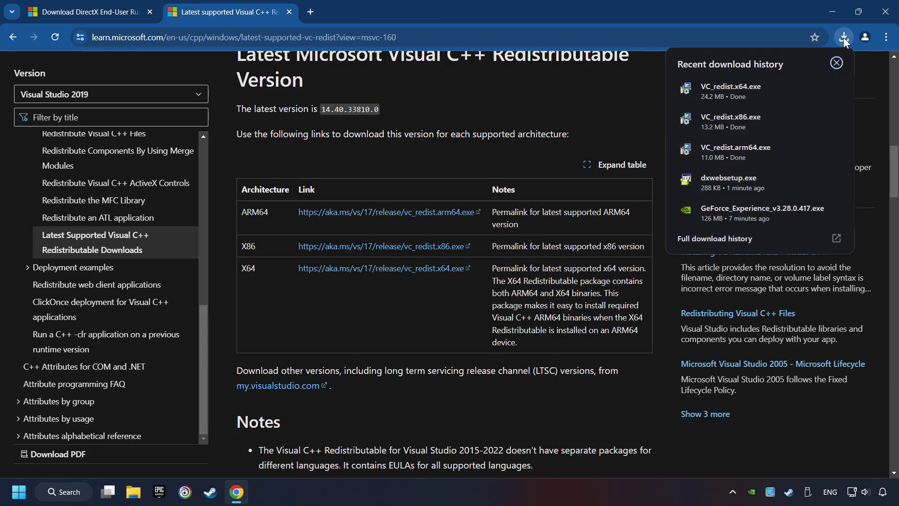
pyautogui.click(751, 118)
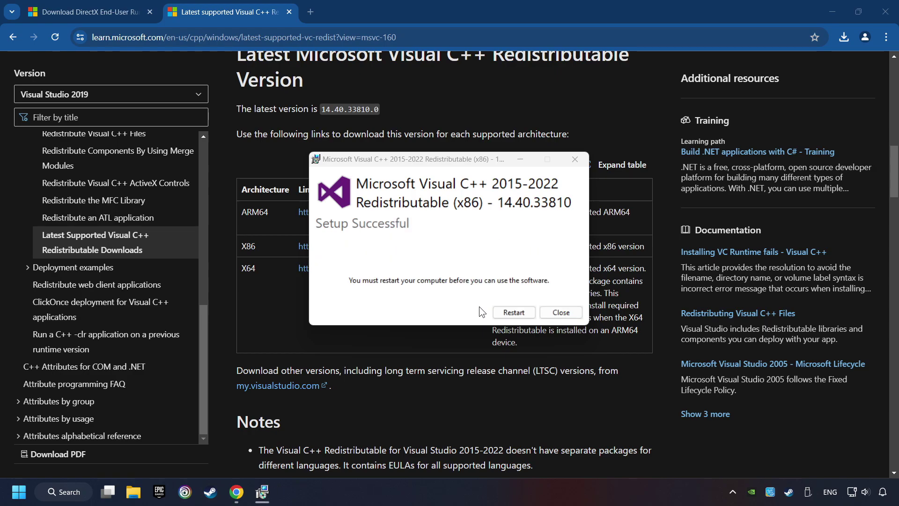
pyautogui.click(565, 312)
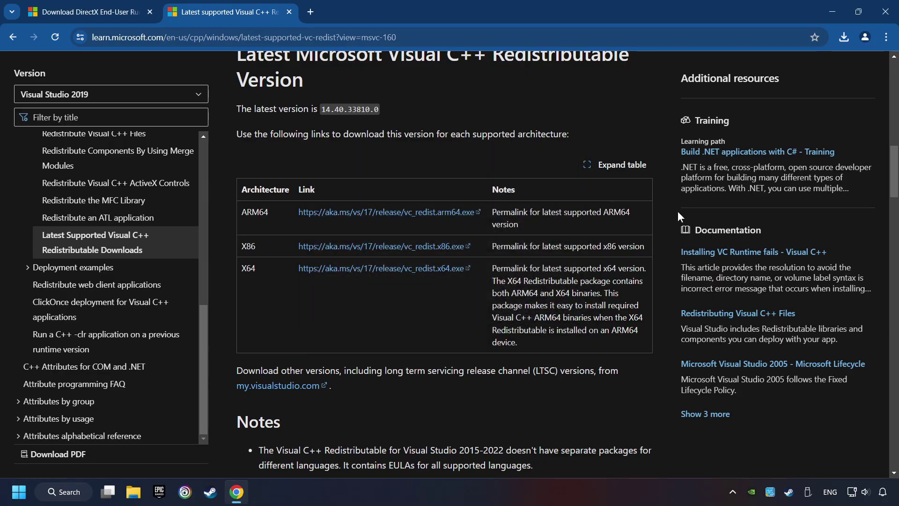
pyautogui.click(844, 38)
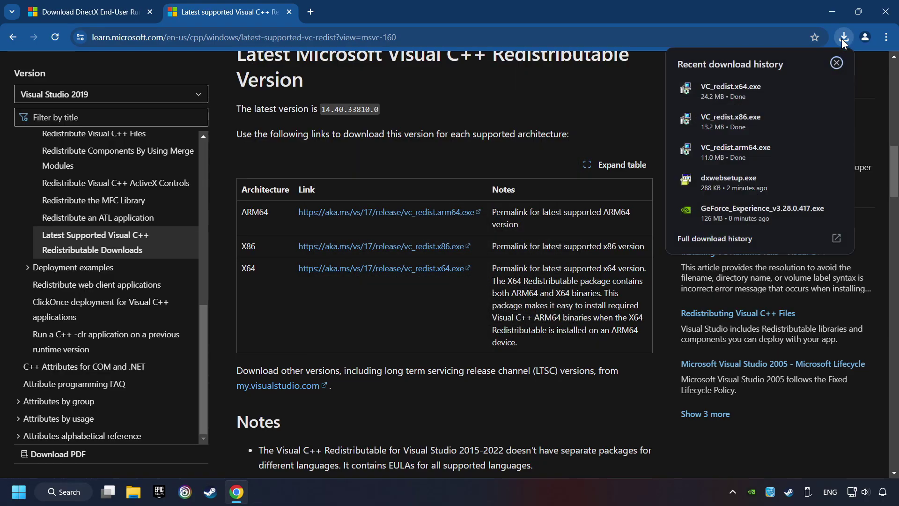
# Run VC_redist.x64.exe, install it and restart the computer to complete setup
pyautogui.click(767, 86)
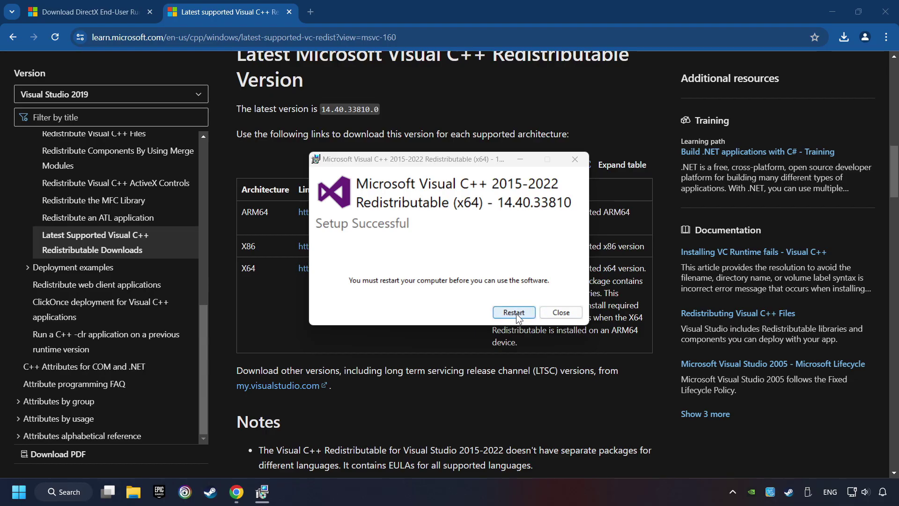
pyautogui.click(513, 312)
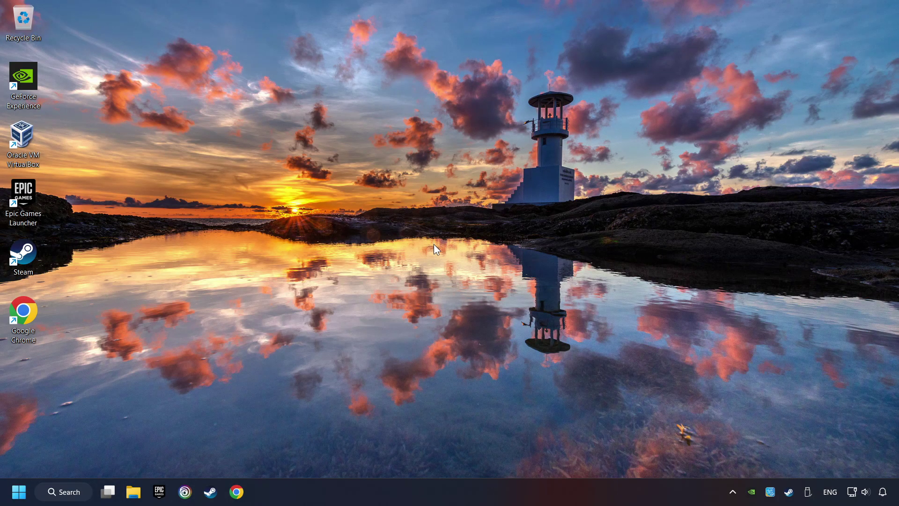
# Search 'updates', run a Windows Update check confirming the PC is up to date, then close Settings
pyautogui.click(69, 491)
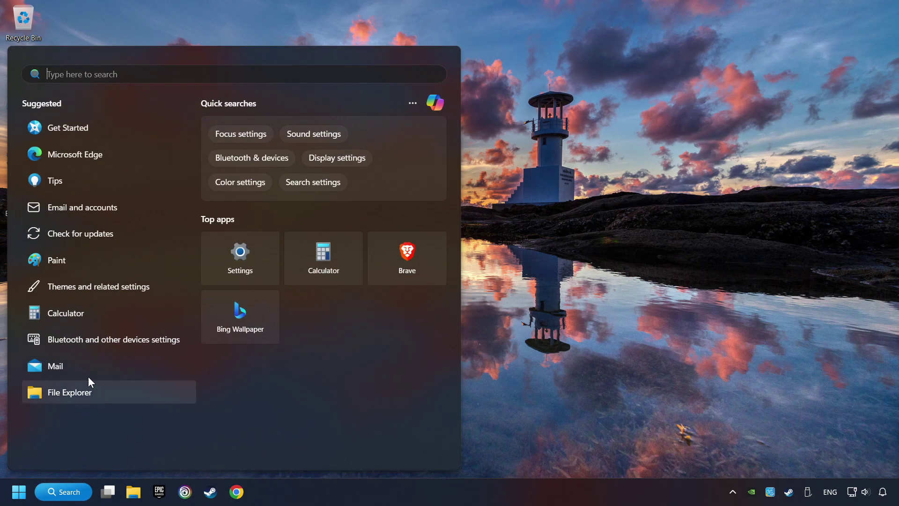
pyautogui.write('upd')
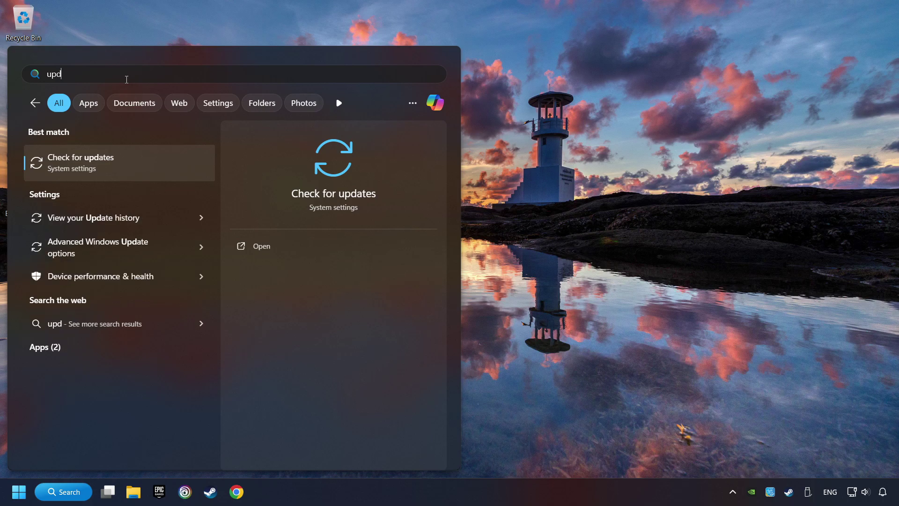
pyautogui.write('ates')
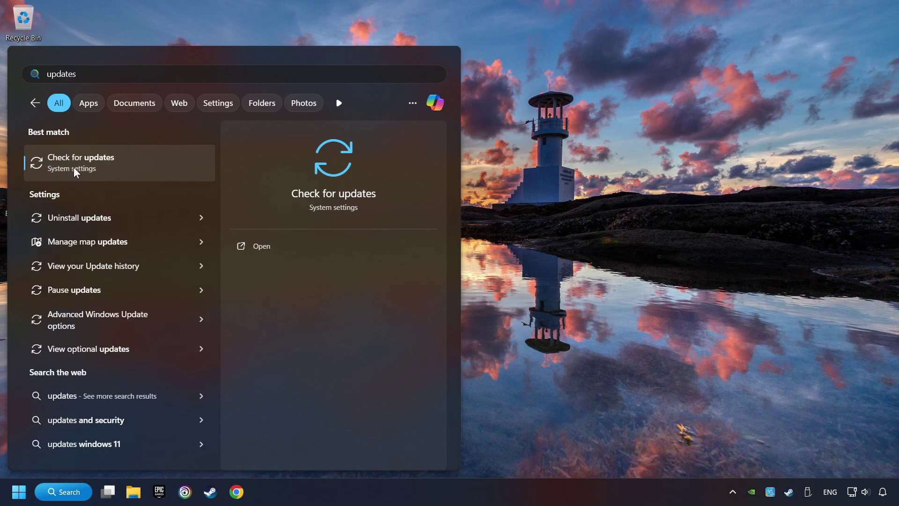
pyautogui.click(74, 167)
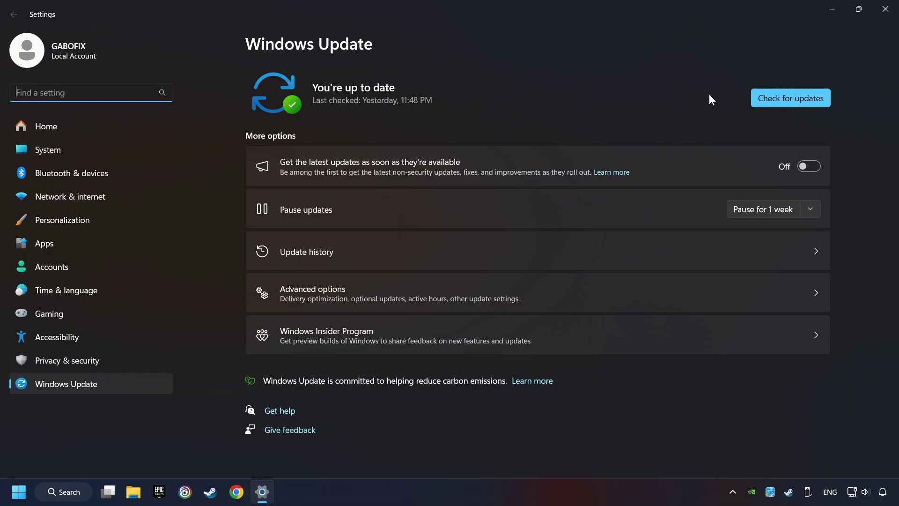
pyautogui.click(808, 98)
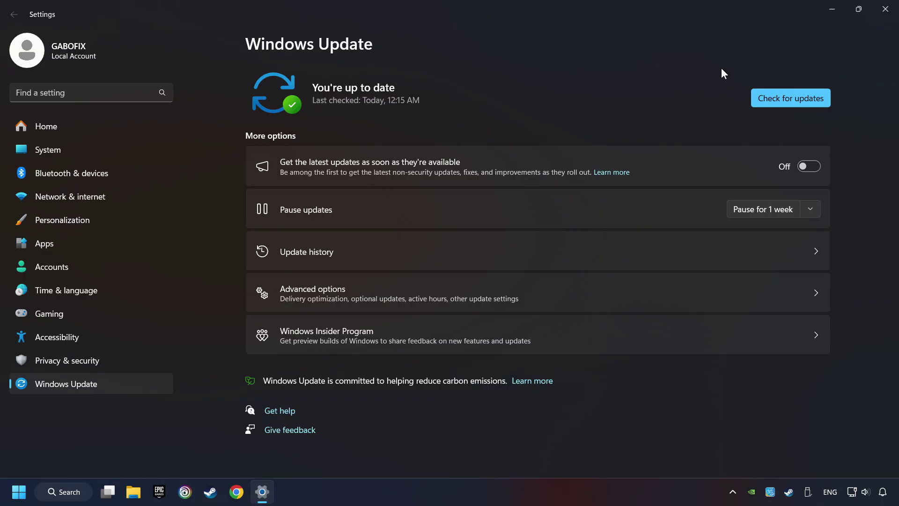
pyautogui.click(886, 8)
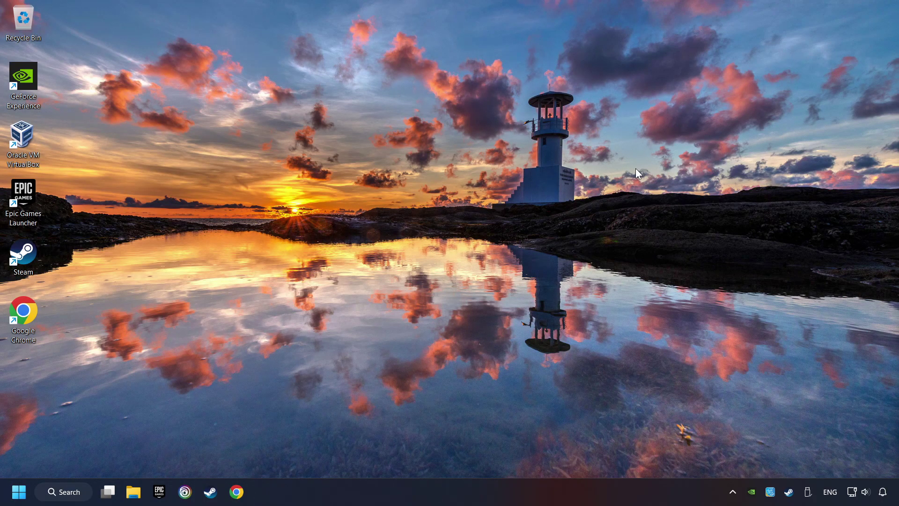
# Launch Task Manager from the taskbar and show the Startup apps list
pyautogui.rightClick(450, 497)
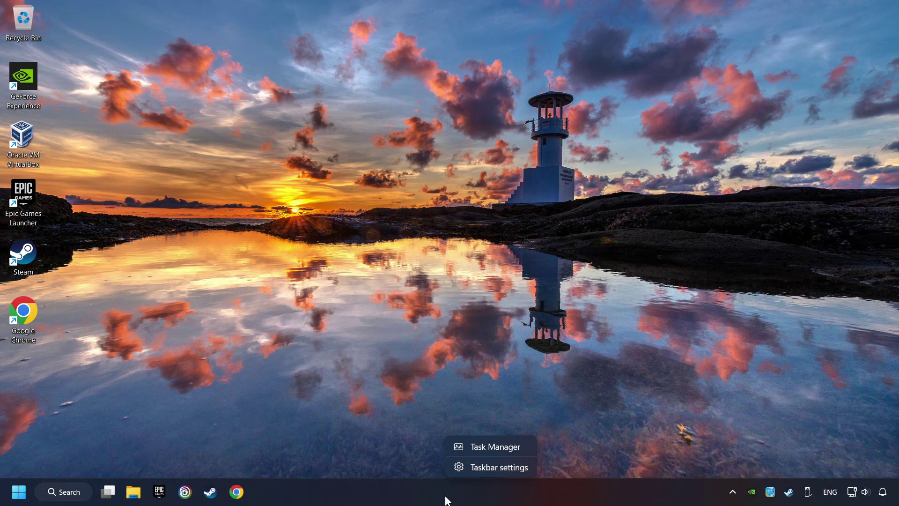
pyautogui.click(493, 446)
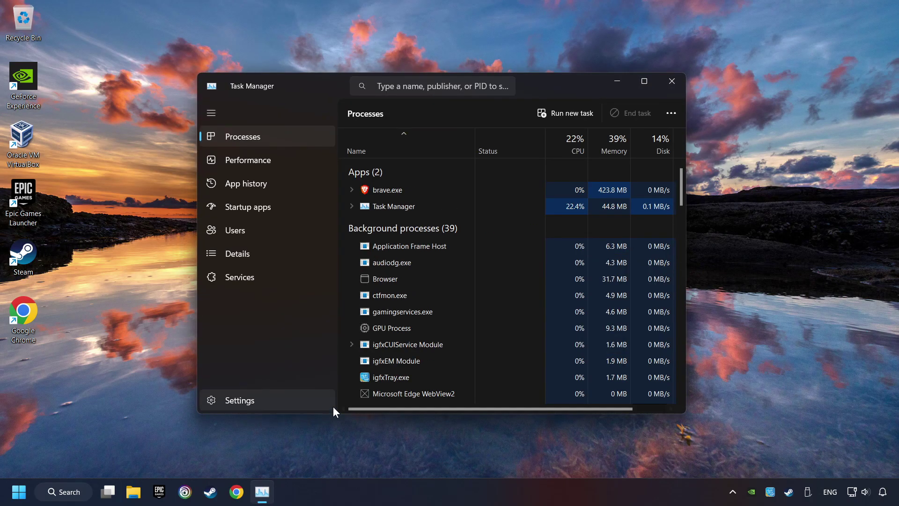
pyautogui.click(295, 206)
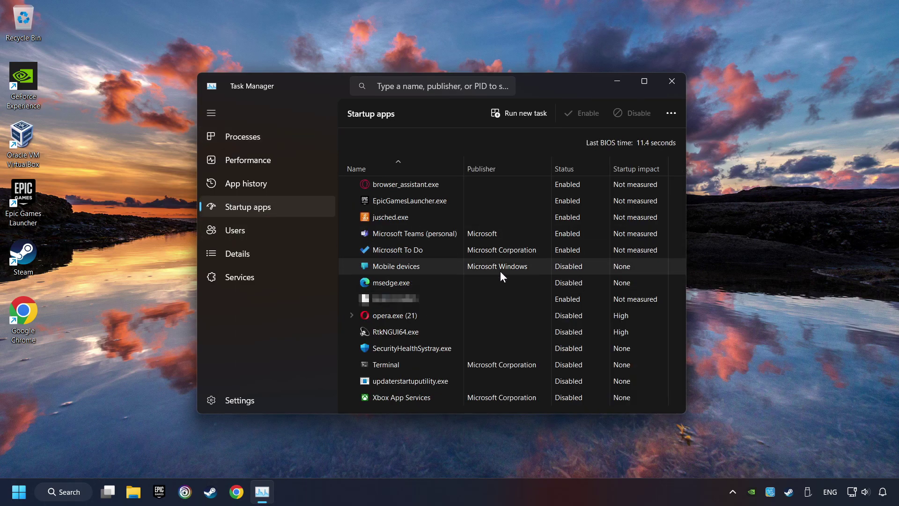
# Disable Microsoft To Do, Teams, EpicGamesLauncher, jusched and browser_assistant.exe at startup, then close Task Manager
pyautogui.click(516, 247)
pyautogui.click(630, 117)
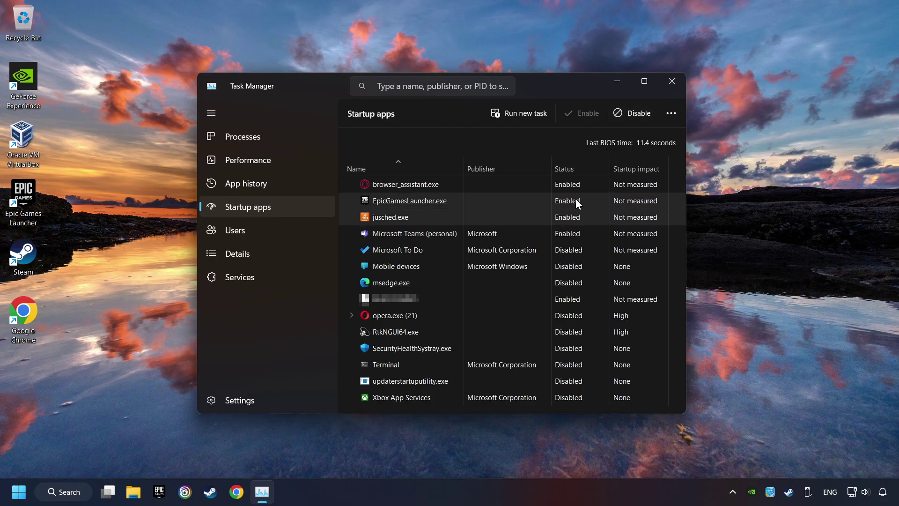
pyautogui.click(632, 113)
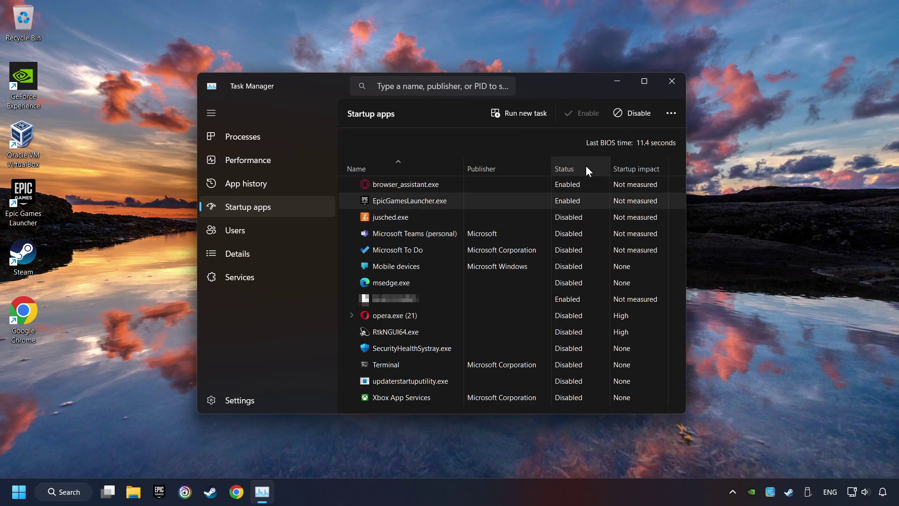
pyautogui.click(585, 183)
pyautogui.click(628, 112)
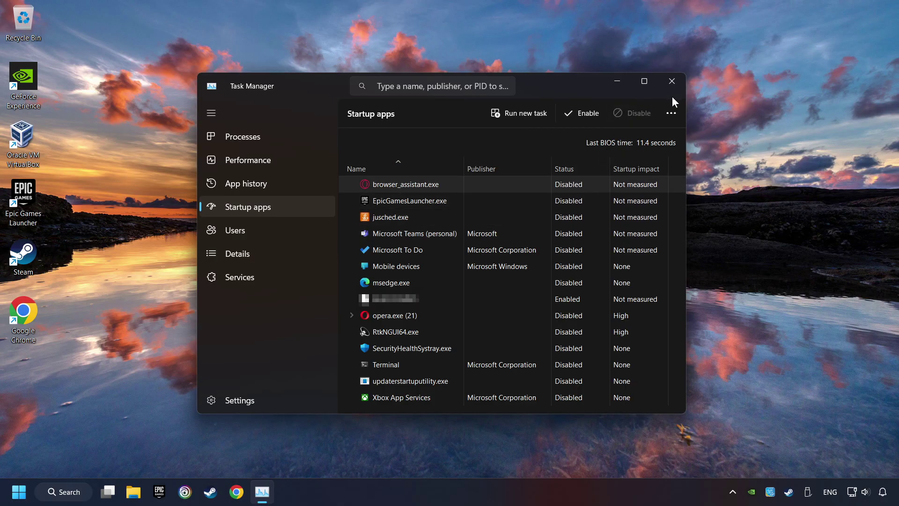
pyautogui.click(672, 82)
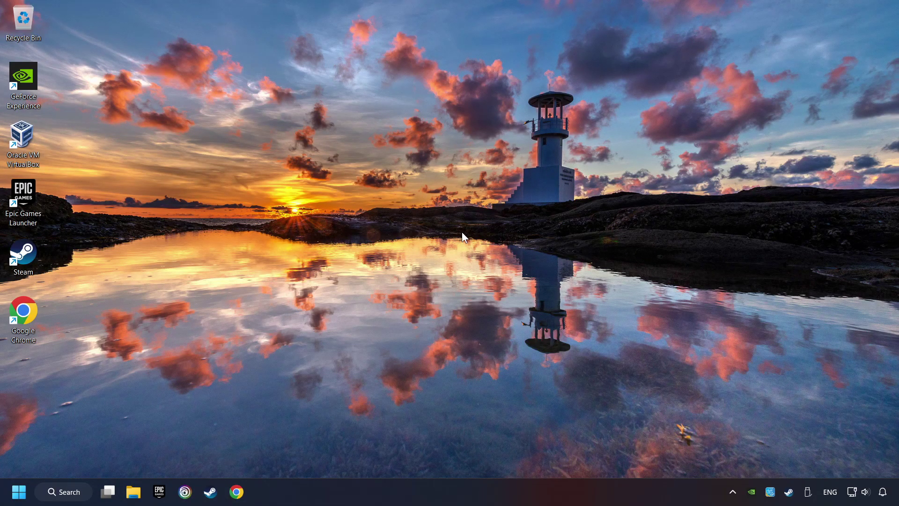
pyautogui.click(64, 492)
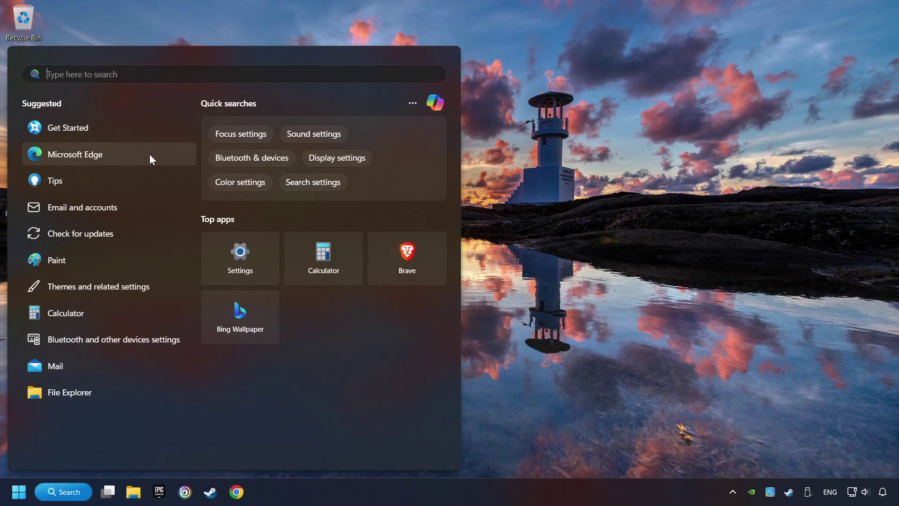
pyautogui.write('wi')
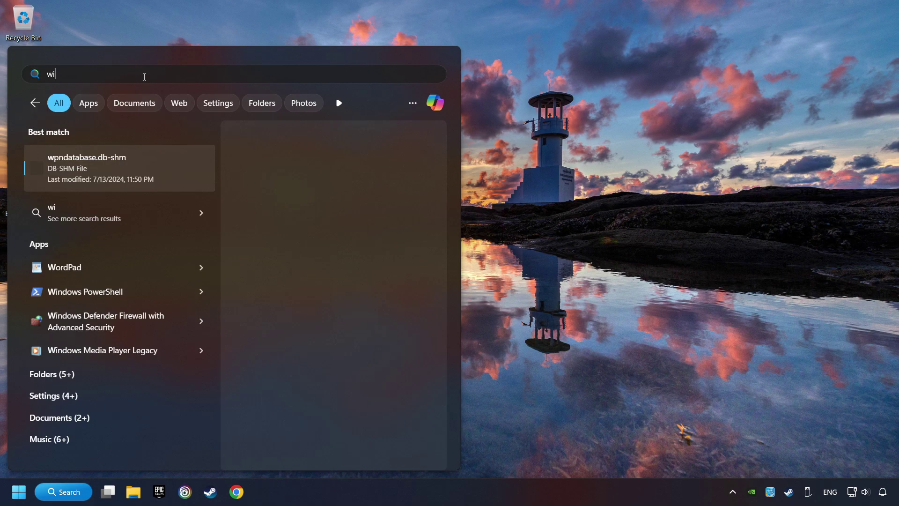
pyautogui.write('ndows securitycurity')
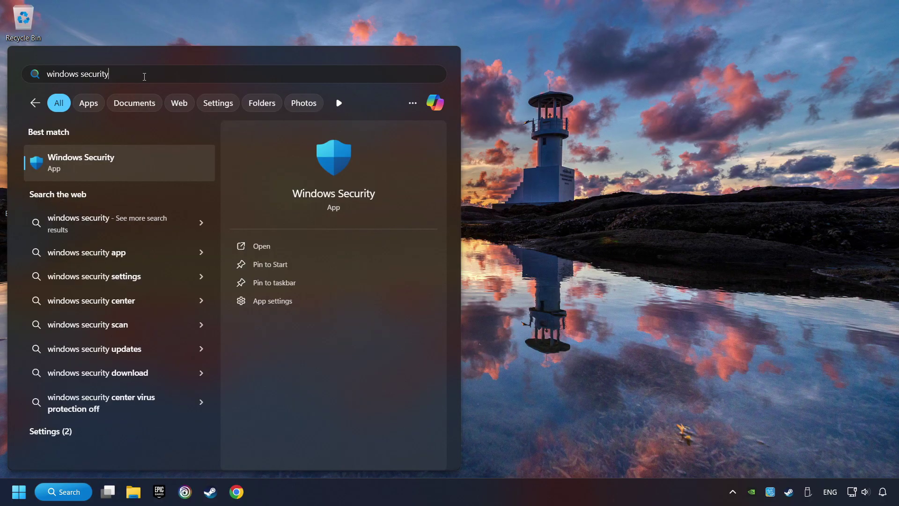
pyautogui.click(176, 162)
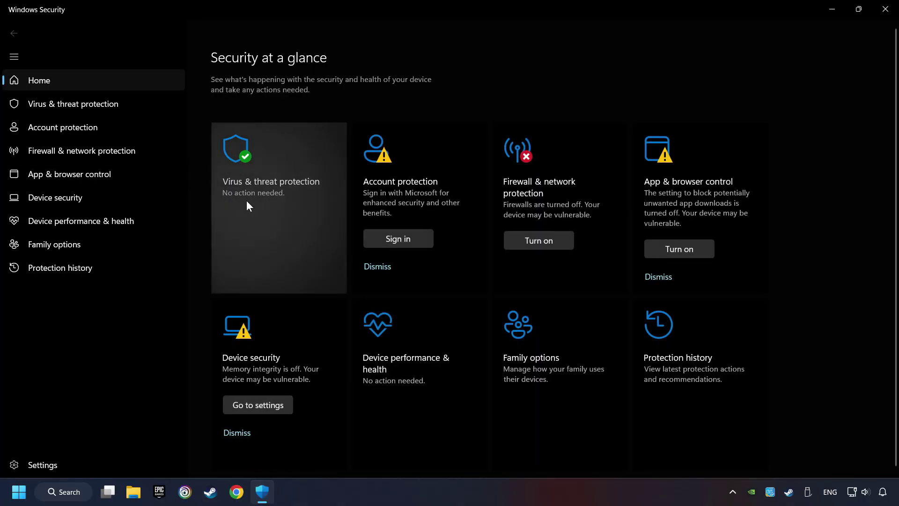
pyautogui.click(291, 202)
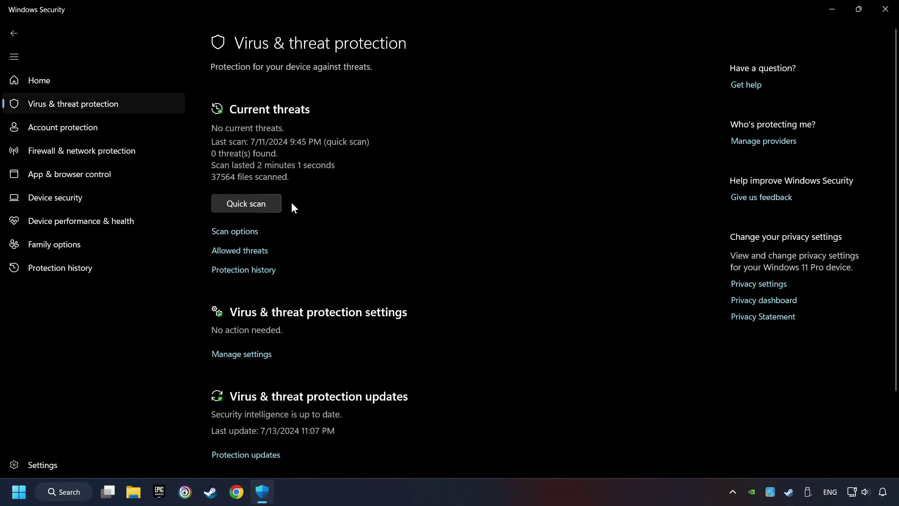
pyautogui.scroll(-1, 305, 231)
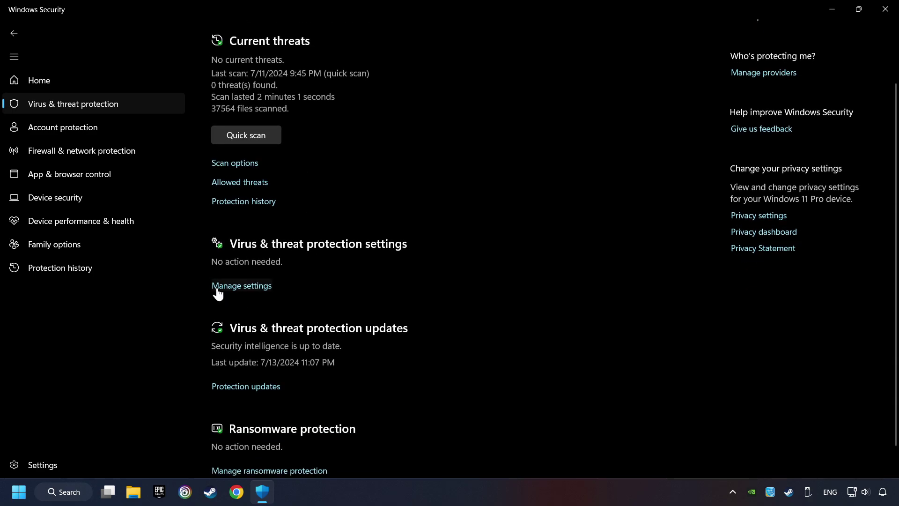
pyautogui.click(241, 286)
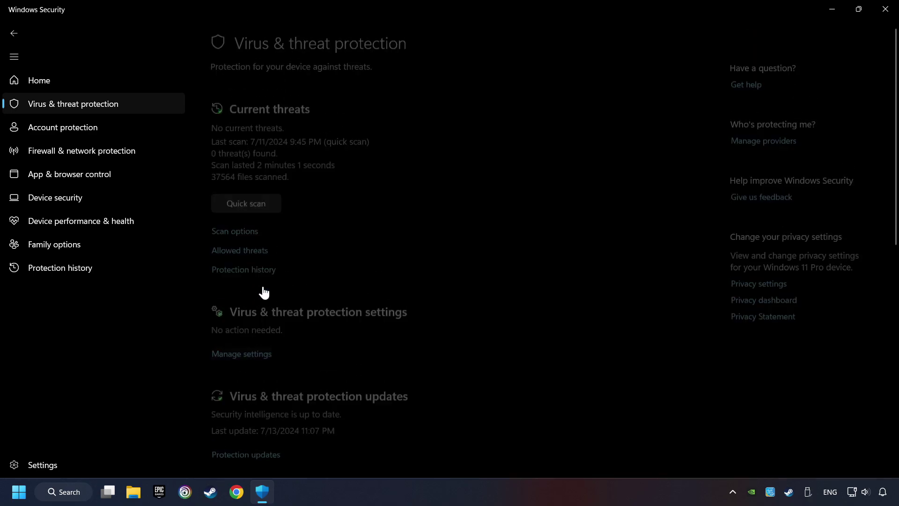
pyautogui.scroll(-5, 329, 284)
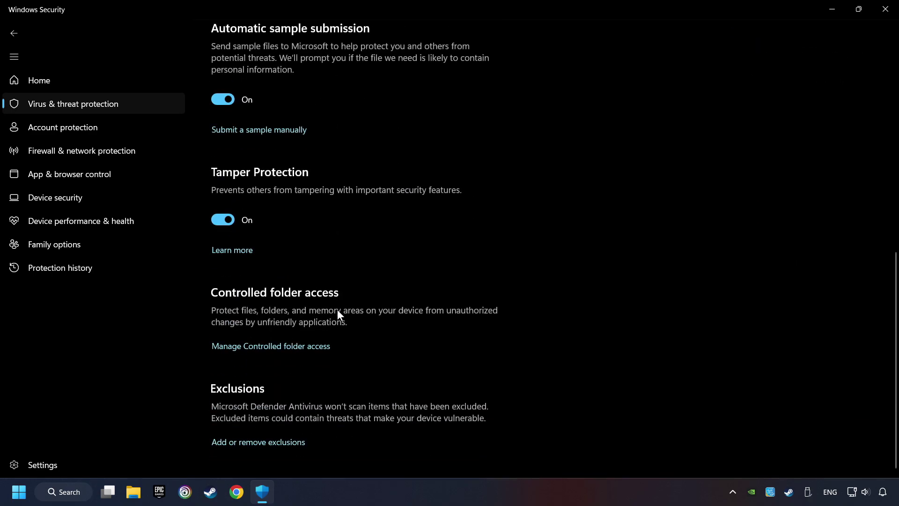
pyautogui.click(258, 442)
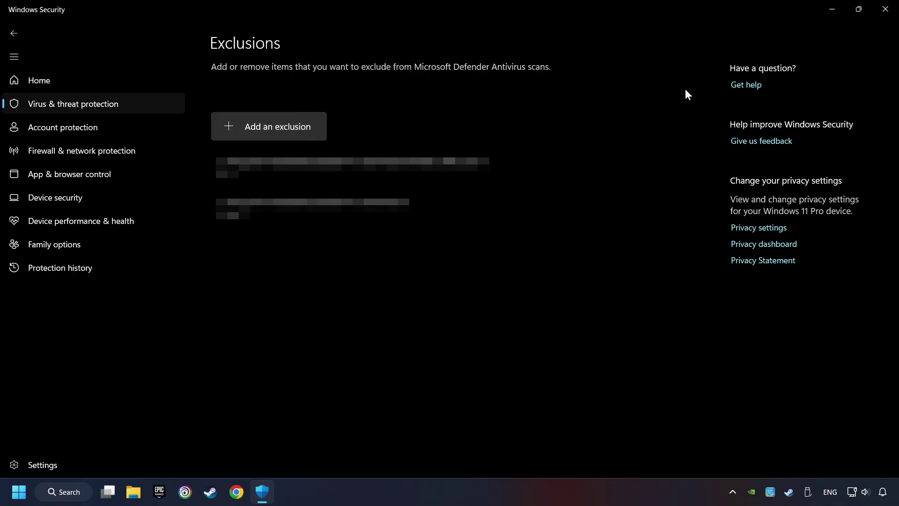
pyautogui.click(885, 11)
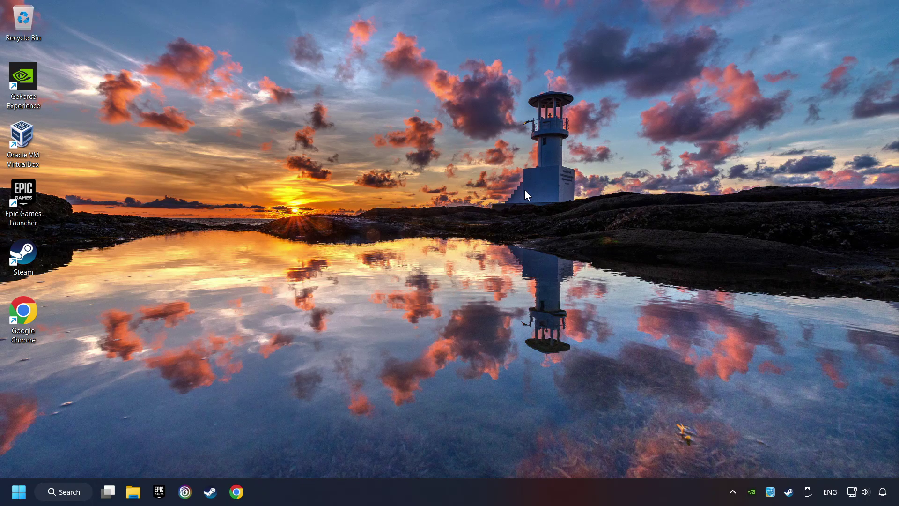
# Search 'firewall', open the allowed apps page and unlock it with Change settings
pyautogui.click(67, 491)
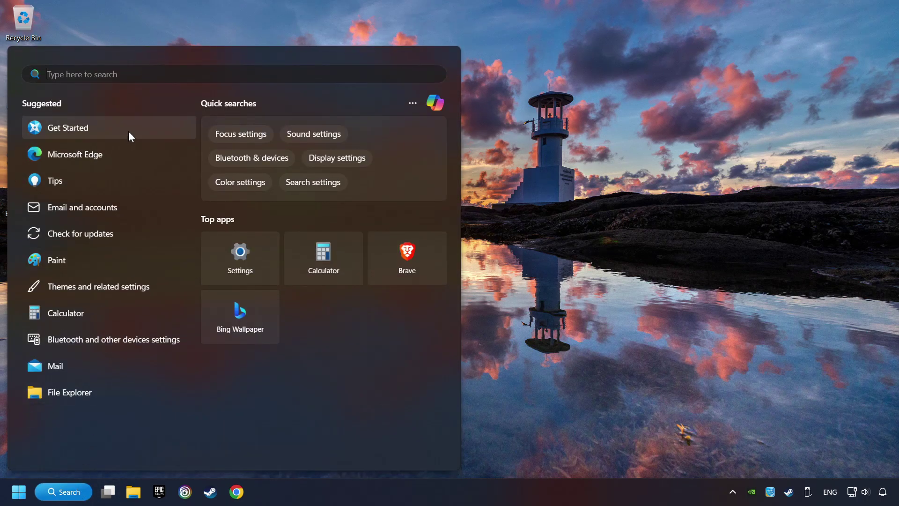
pyautogui.write('firewall')
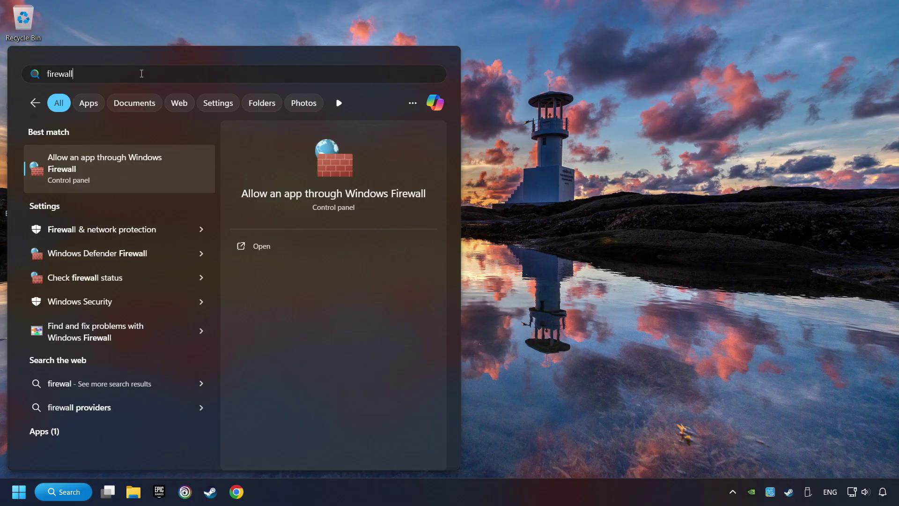
pyautogui.click(71, 173)
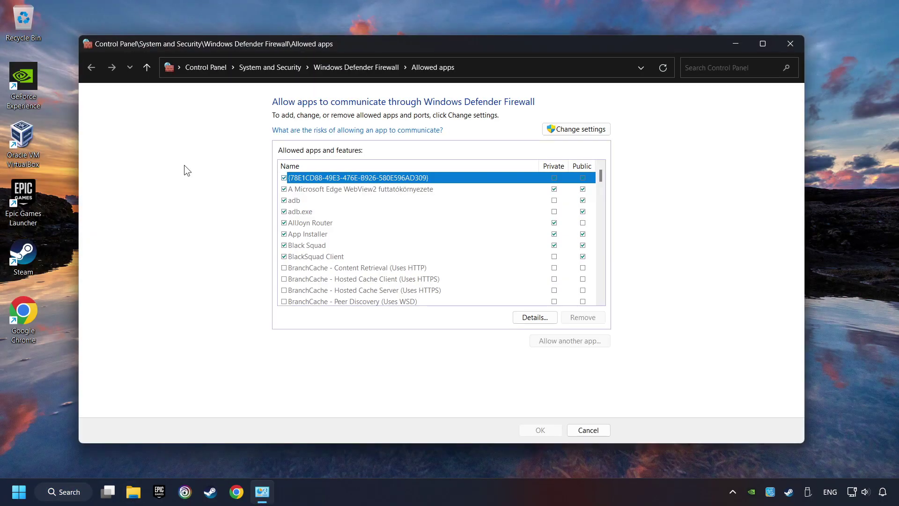
pyautogui.click(589, 131)
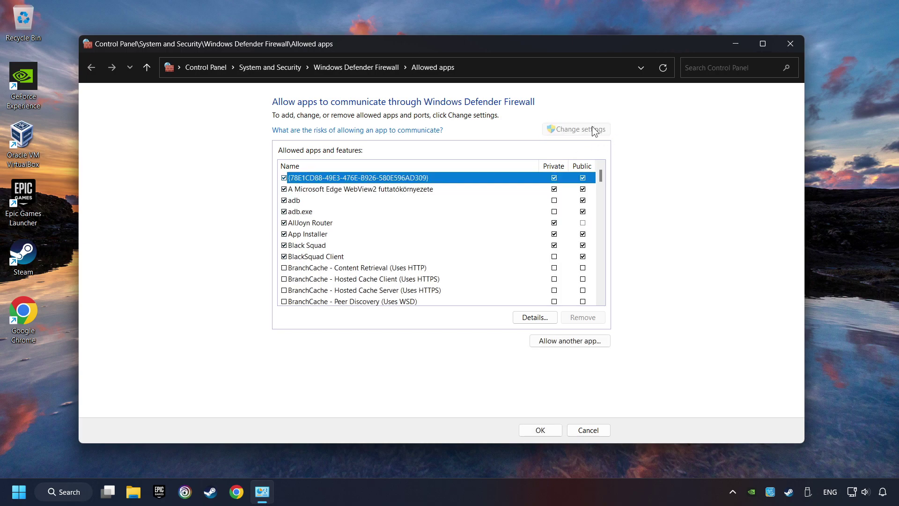
pyautogui.scroll(-8, 474, 225)
pyautogui.scroll(-8, 442, 212)
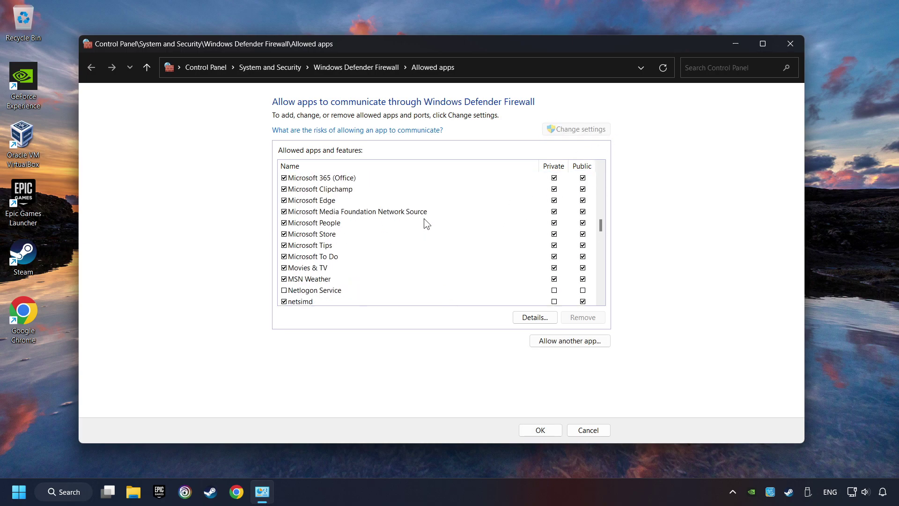
pyautogui.scroll(15, 424, 219)
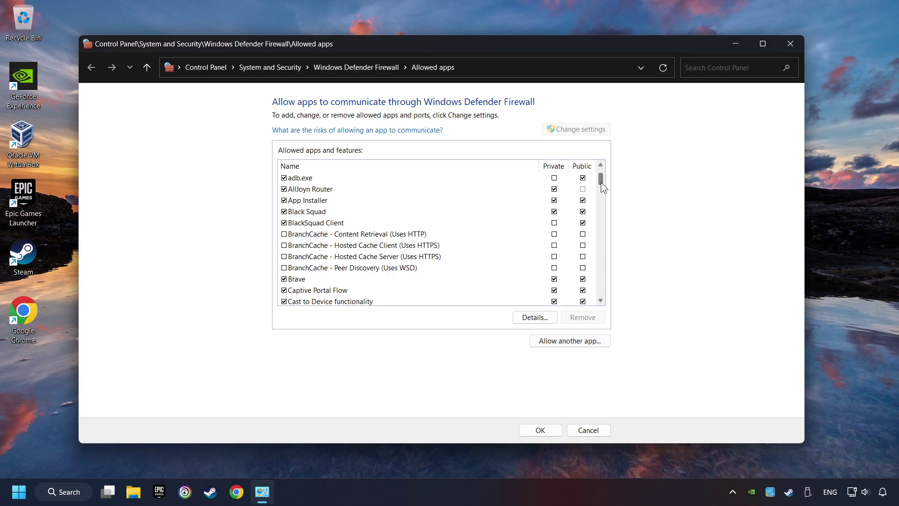
pyautogui.moveTo(600, 182); pyautogui.dragTo(600, 210)
# Allow GAME.exe through the firewall on private and public networks and save with OK
pyautogui.click(422, 189)
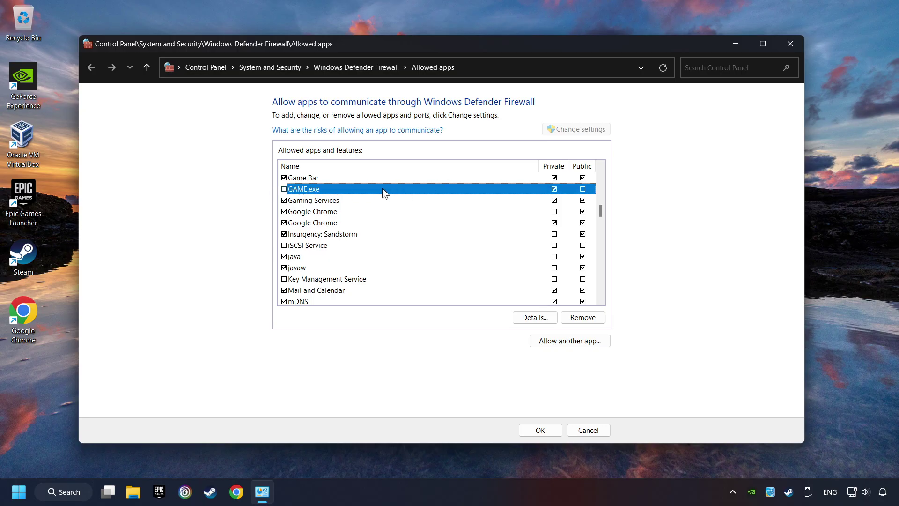
pyautogui.click(284, 189)
pyautogui.click(583, 189)
pyautogui.click(542, 430)
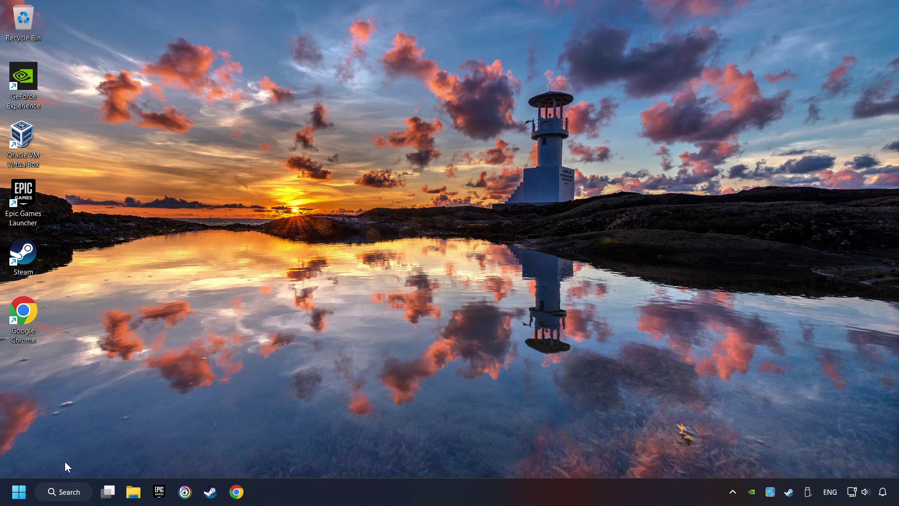
# Launch Command Prompt as administrator and run sfc /scannow to begin the system file check
pyautogui.click(63, 492)
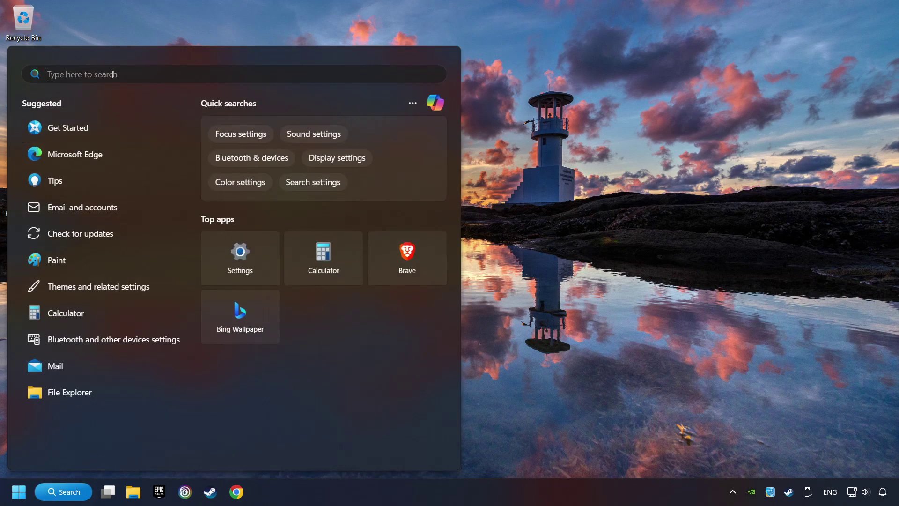
pyautogui.write('cmd')
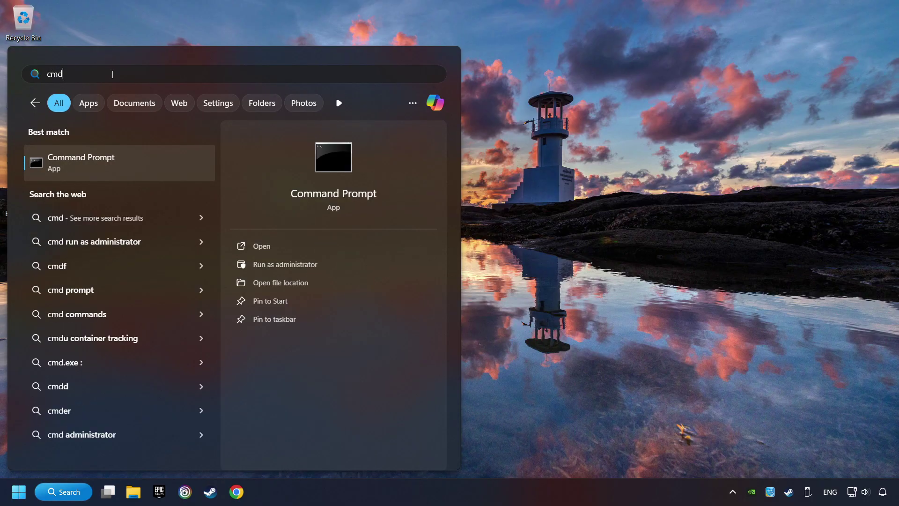
pyautogui.rightClick(175, 158)
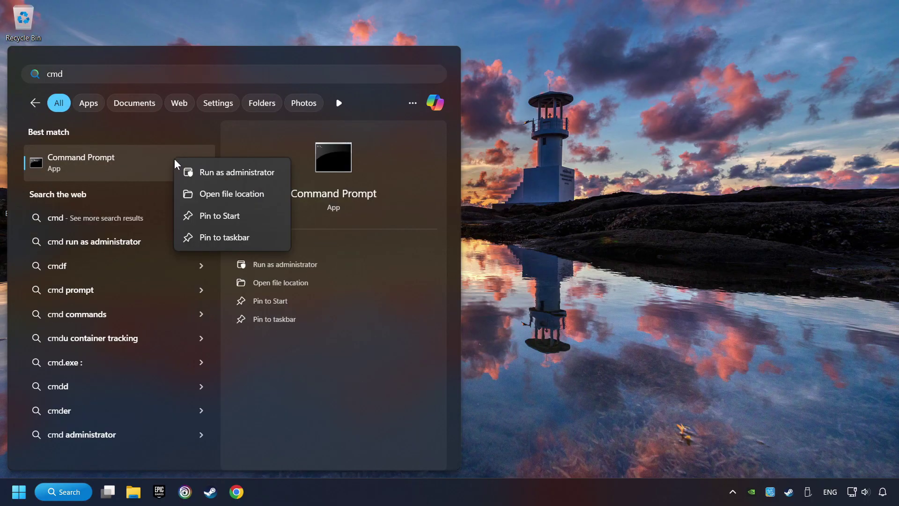
pyautogui.click(224, 172)
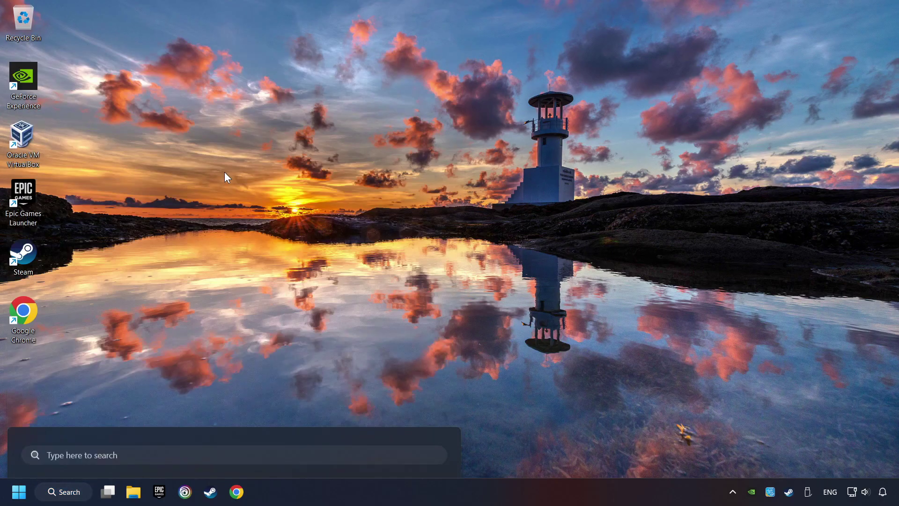
pyautogui.moveTo(260, 101); pyautogui.dragTo(360, 113)
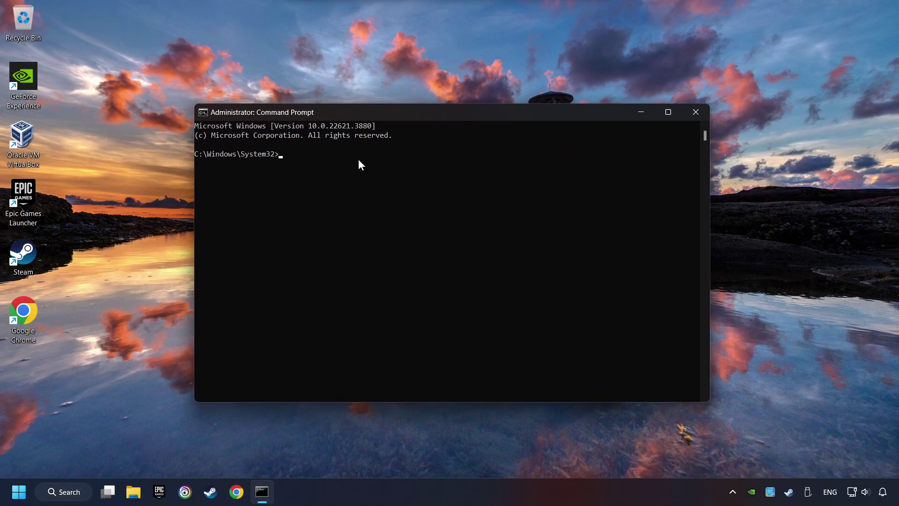
pyautogui.write('sfc')
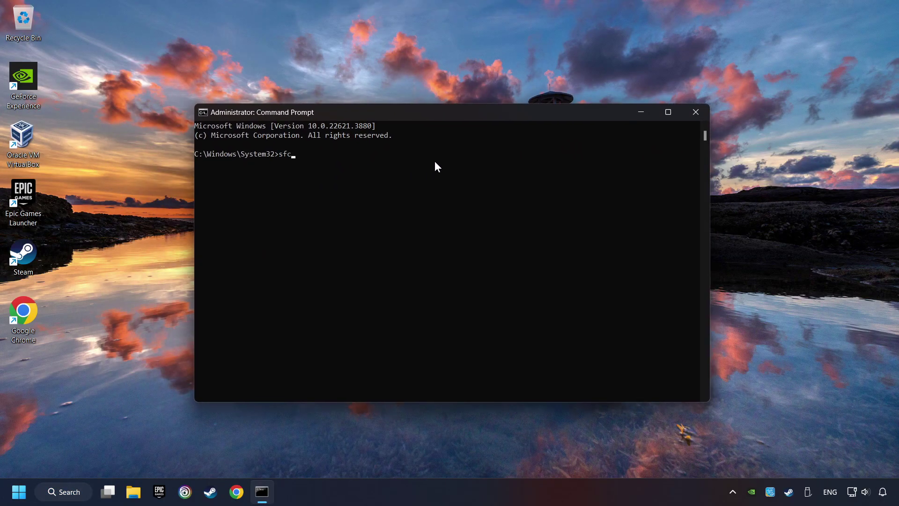
pyautogui.write(' /scannow')
pyautogui.press('Return')
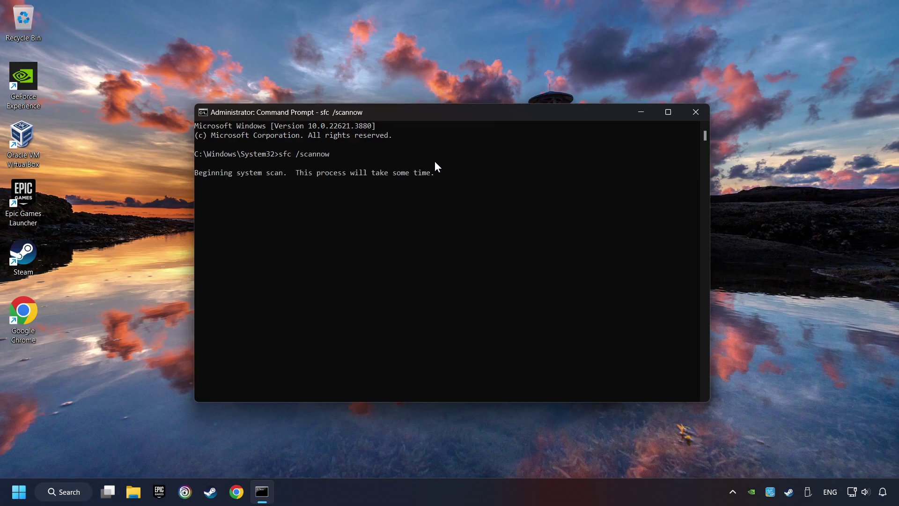